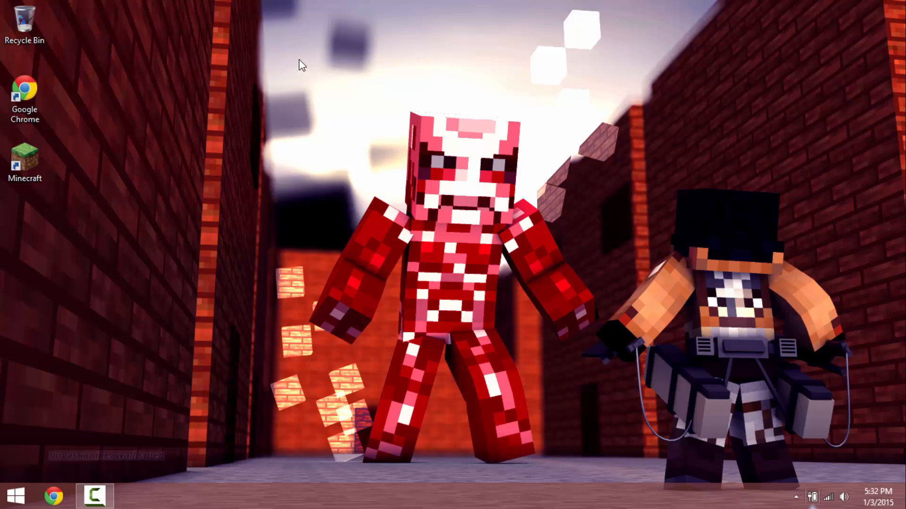
Step: Bring up the Windows Start menu's list of launchable programs
{"action": "left_click_drag", "start_coordinate": [299, 58], "coordinate": [388, 206]}
{"action": "left_click_drag", "start_coordinate": [436, 278], "coordinate": [545, 414]}
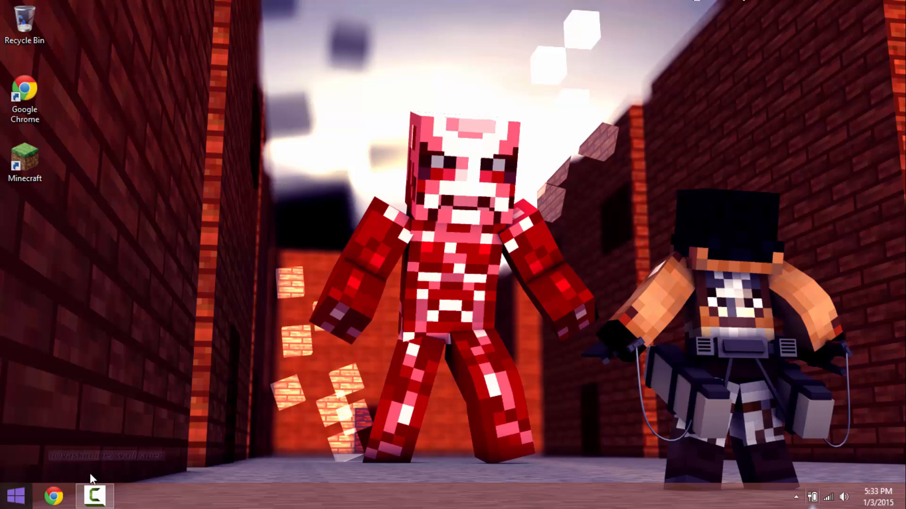
{"action": "left_click", "coordinate": [15, 495]}
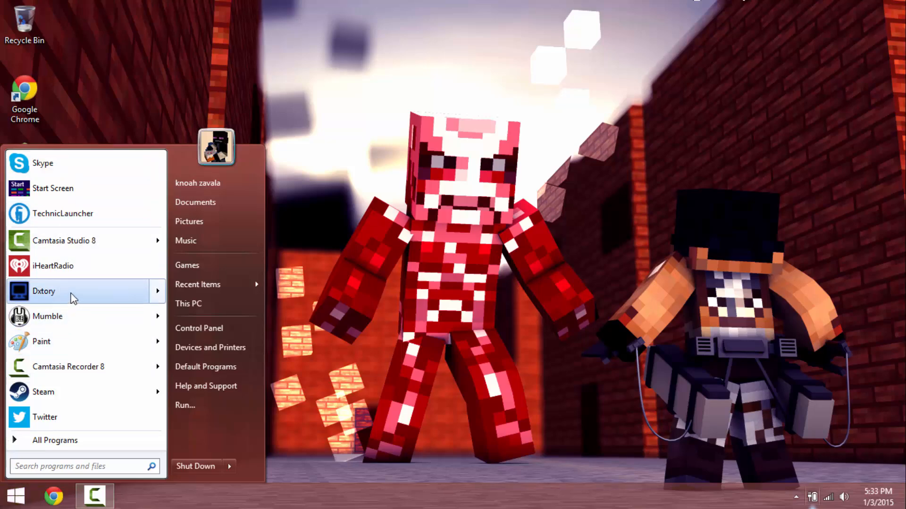
{"action": "mouse_move", "coordinate": [44, 291]}
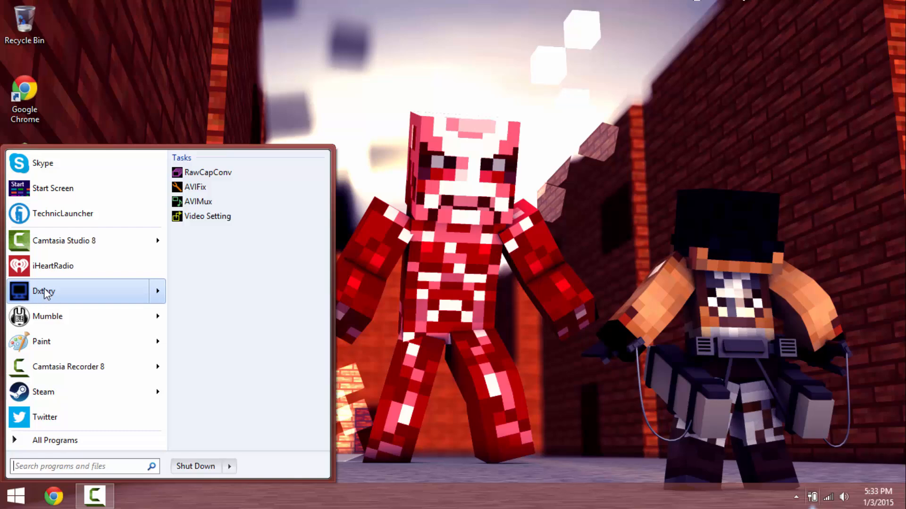
Step: Launch Dxtory and view the capture target list, then the overlay settings
{"action": "left_click", "coordinate": [44, 291]}
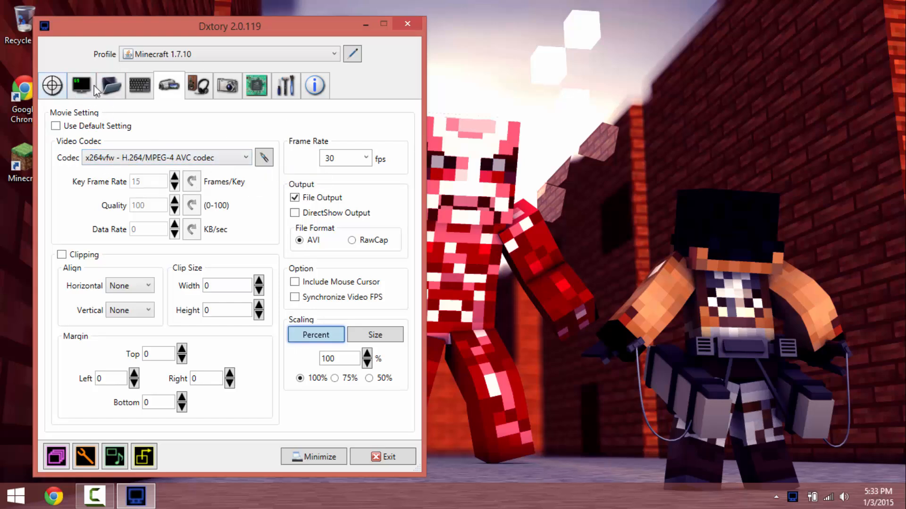
{"action": "left_click", "coordinate": [53, 86]}
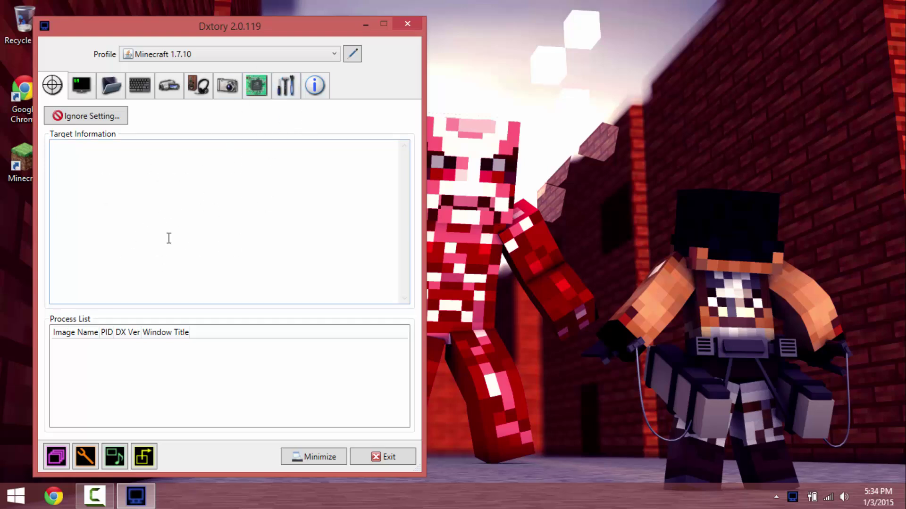
{"action": "left_click", "coordinate": [82, 86]}
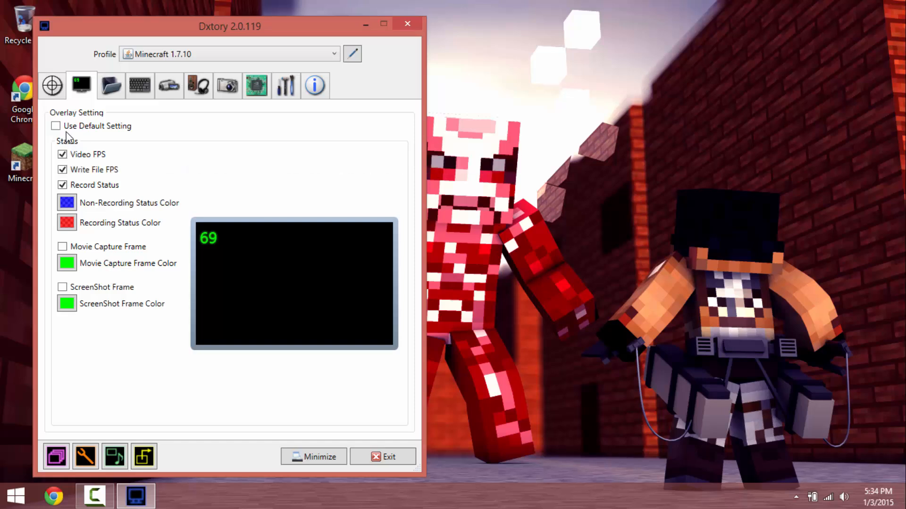
{"action": "left_click", "coordinate": [67, 203]}
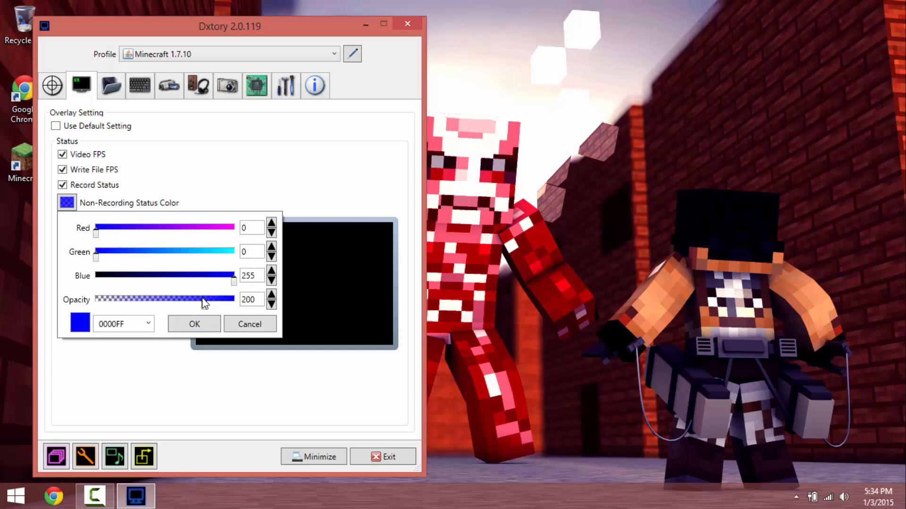
{"action": "left_click", "coordinate": [233, 180]}
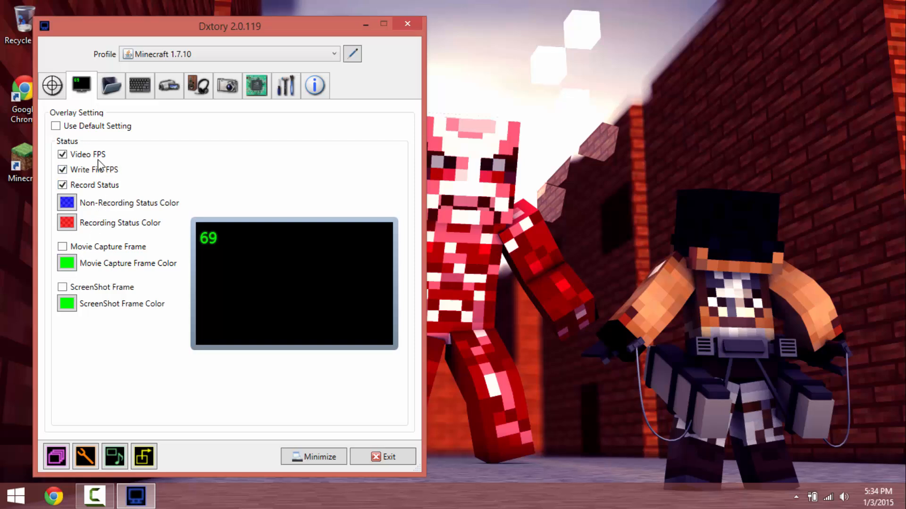
Step: Benchmark the Recordings folder's write speed, measuring 93 MB/sec
{"action": "left_click", "coordinate": [112, 83]}
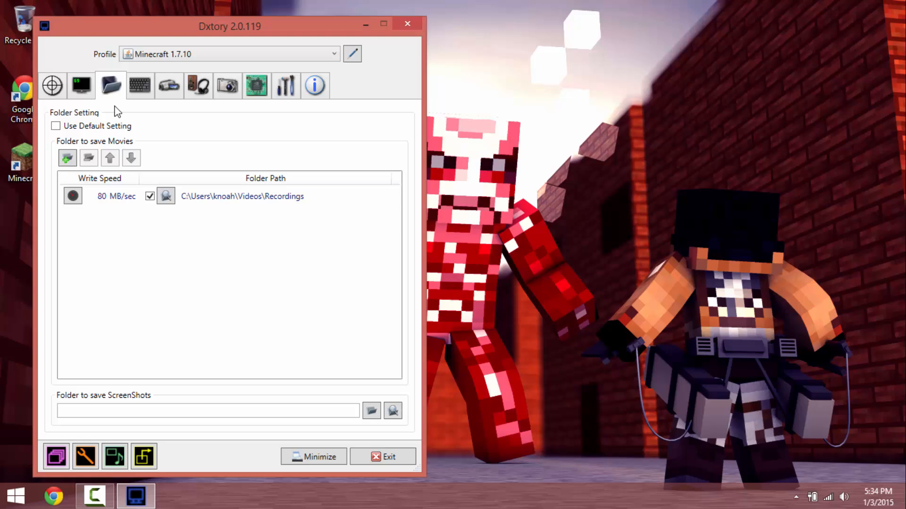
{"action": "left_click", "coordinate": [106, 199]}
{"action": "left_click", "coordinate": [213, 283]}
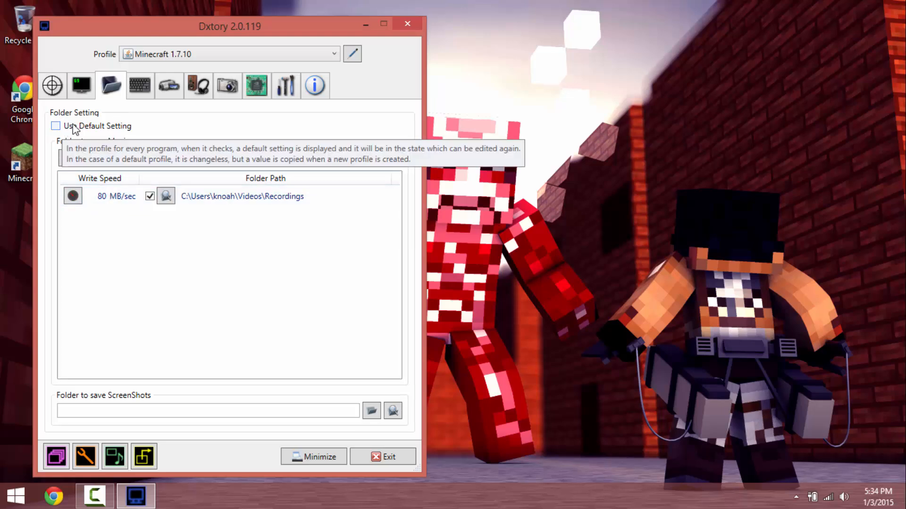
{"action": "left_click", "coordinate": [99, 196]}
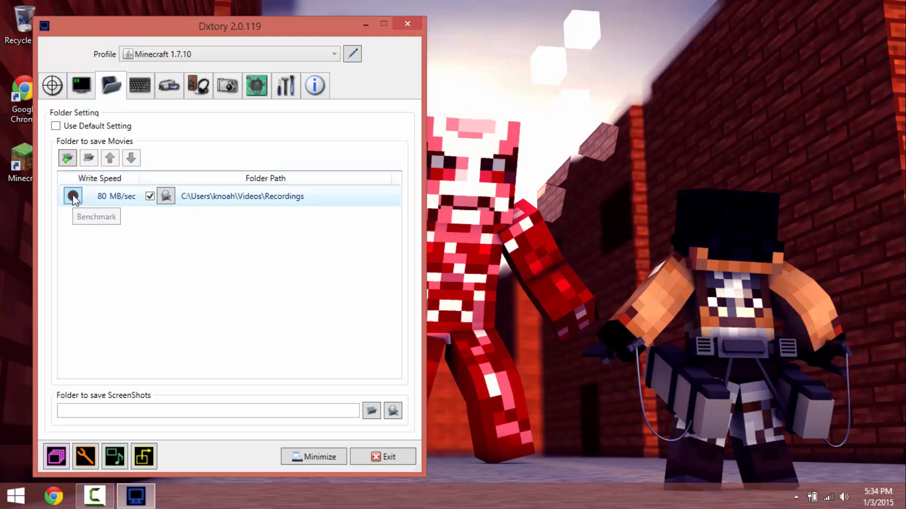
{"action": "left_click", "coordinate": [73, 198]}
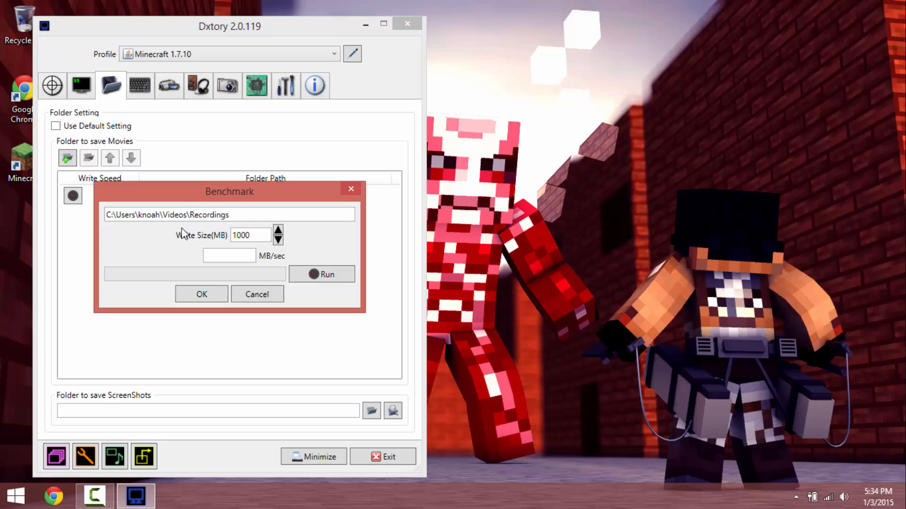
{"action": "left_click", "coordinate": [325, 274]}
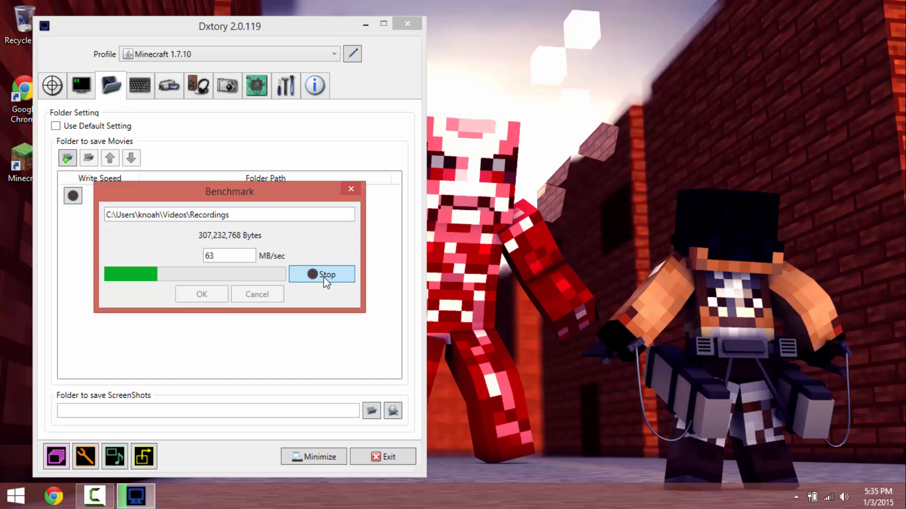
{"action": "left_click", "coordinate": [324, 276]}
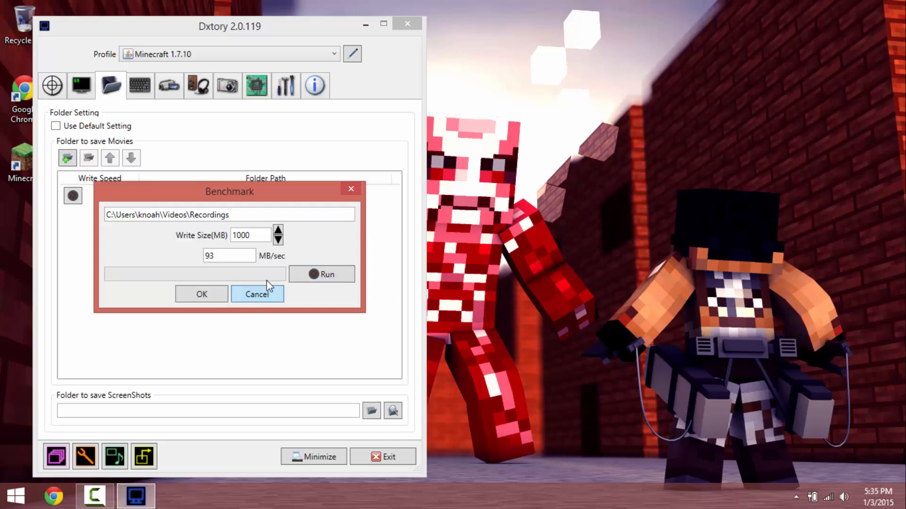
{"action": "left_click", "coordinate": [200, 295]}
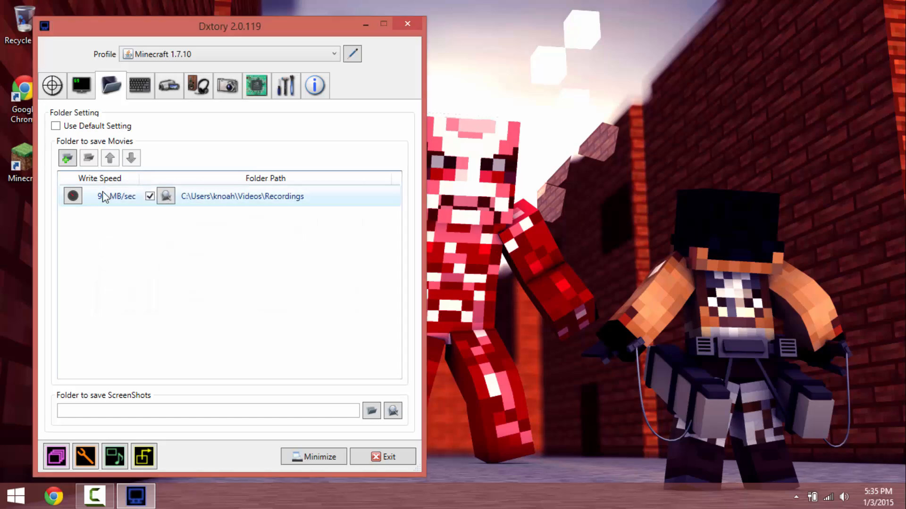
Step: Set the Recordings folder's write speed to 60 MB/sec
{"action": "double_click", "coordinate": [92, 196]}
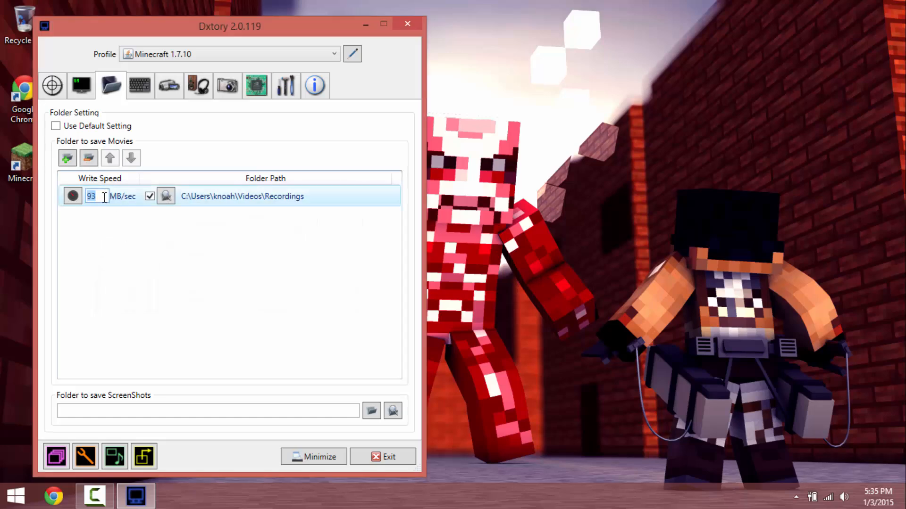
{"action": "key", "text": "BackSpace"}
{"action": "type", "text": "60"}
{"action": "key", "text": "Return"}
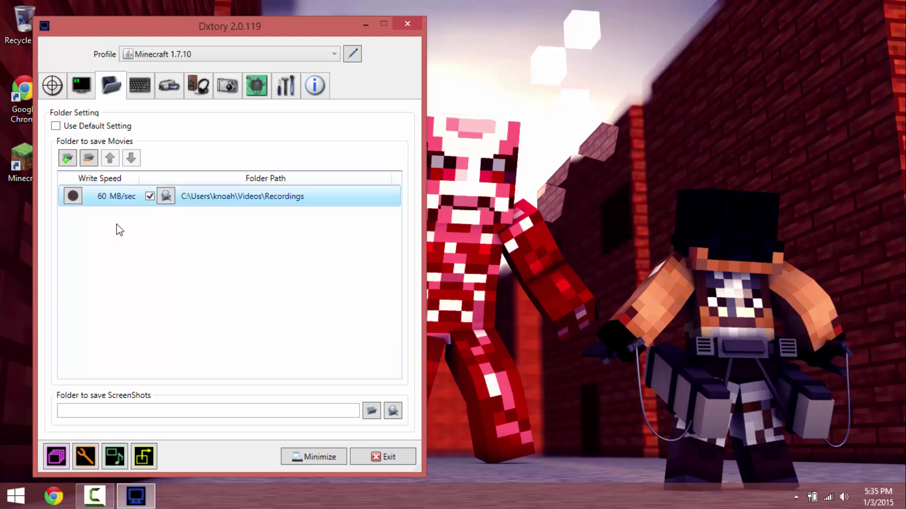
Step: Review the capture hotkeys, then return to the movie settings with x264vfw at 30 fps
{"action": "left_click", "coordinate": [140, 86]}
{"action": "left_click", "coordinate": [112, 85]}
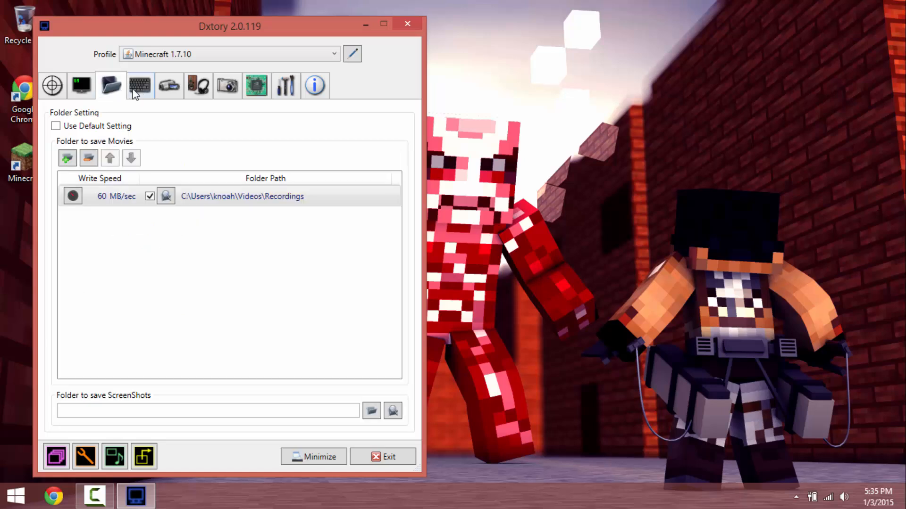
{"action": "left_click", "coordinate": [141, 86]}
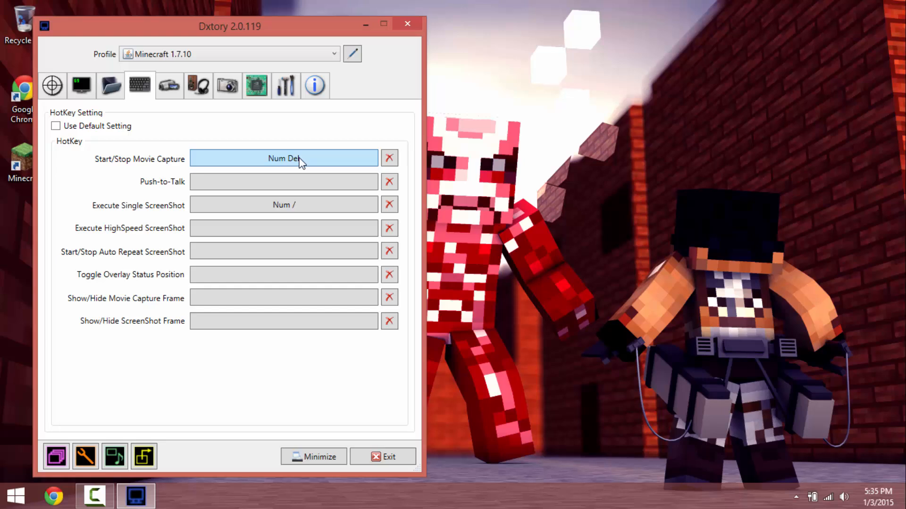
{"action": "left_click", "coordinate": [167, 86]}
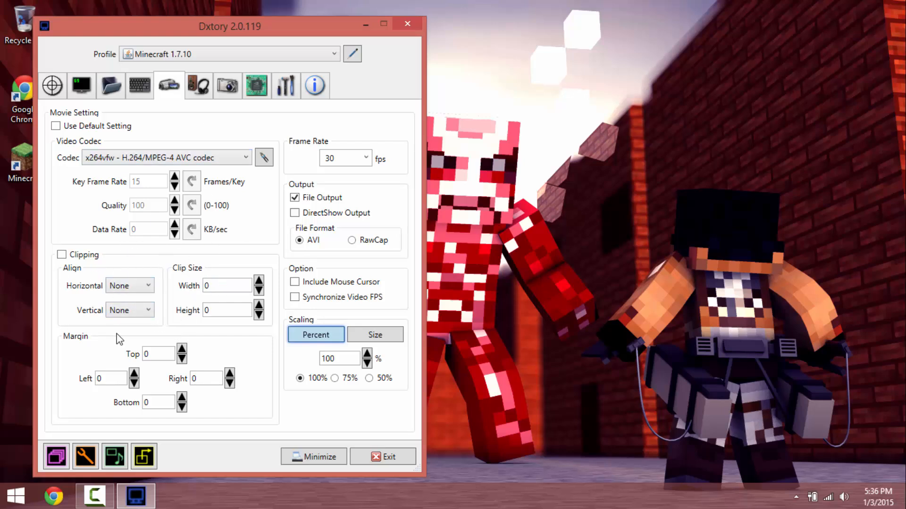
Step: Switch scaling to a fixed output size of 1280×720
{"action": "left_click", "coordinate": [367, 339]}
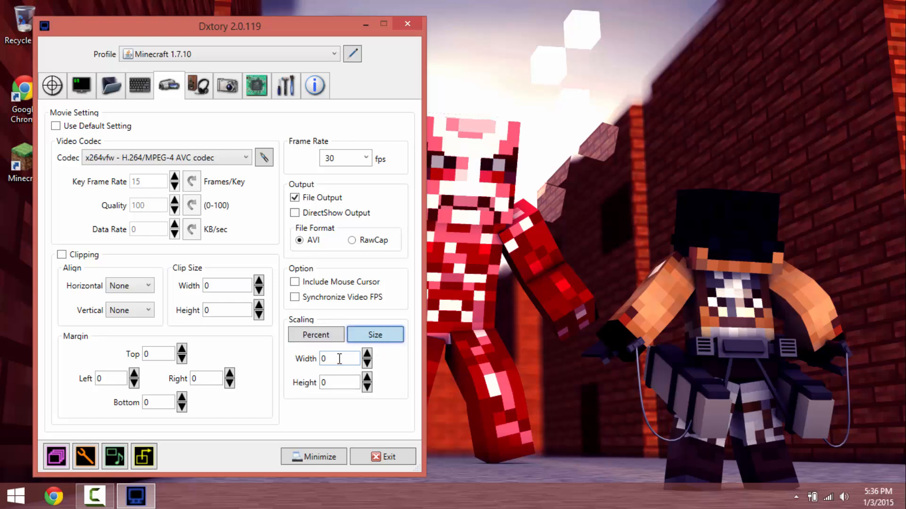
{"action": "left_click", "coordinate": [323, 341]}
{"action": "left_click", "coordinate": [373, 339]}
{"action": "left_click", "coordinate": [322, 342]}
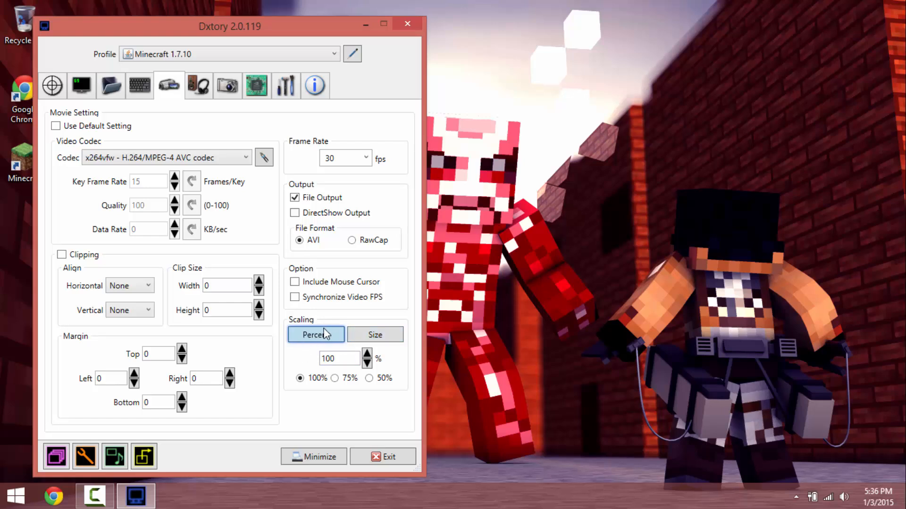
{"action": "left_click", "coordinate": [361, 334]}
{"action": "left_click", "coordinate": [342, 362]}
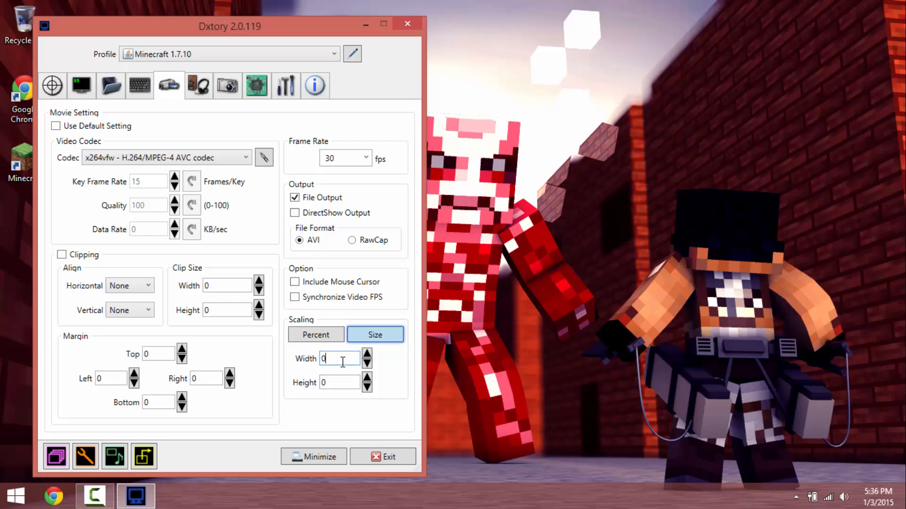
{"action": "key", "text": "BackSpace"}
{"action": "type", "text": "128"}
{"action": "left_click", "coordinate": [343, 383]}
{"action": "key", "text": "BackSpace"}
{"action": "type", "text": "72"}
Step: Switch the recording profile to Default, keeping size-based scaling
{"action": "left_click", "coordinate": [312, 55]}
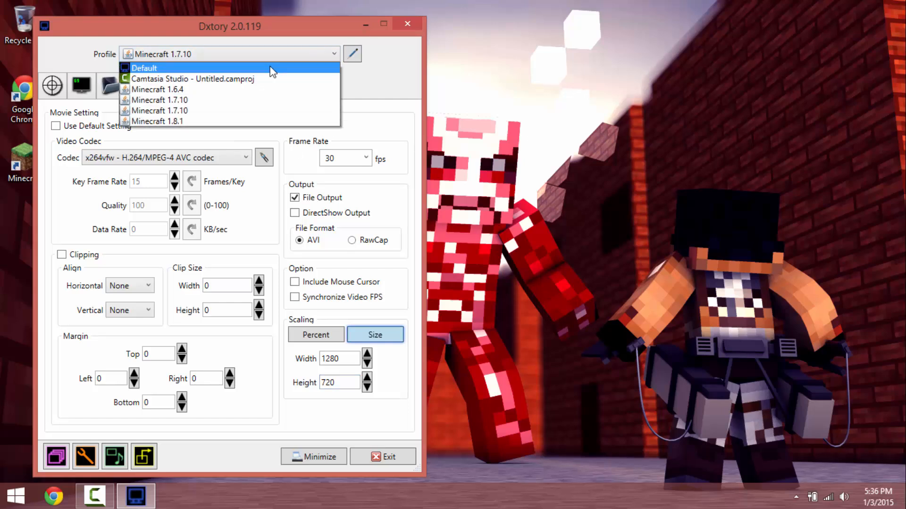
{"action": "left_click", "coordinate": [271, 71]}
{"action": "left_click", "coordinate": [375, 336]}
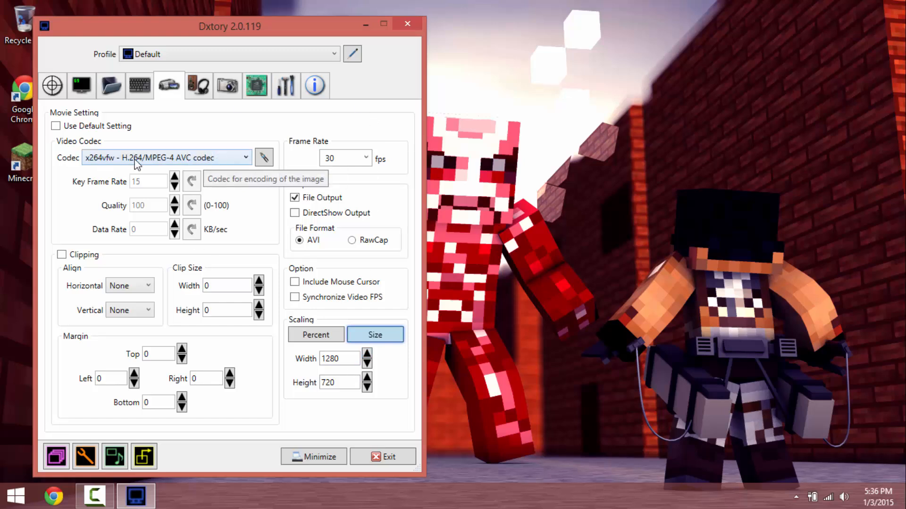
Step: In the x264vfw configuration keep Ultrafast and YUV 4:2:0, enable Zero Latency, set Ratefactor 18
{"action": "left_click", "coordinate": [263, 157]}
{"action": "left_click", "coordinate": [283, 104]}
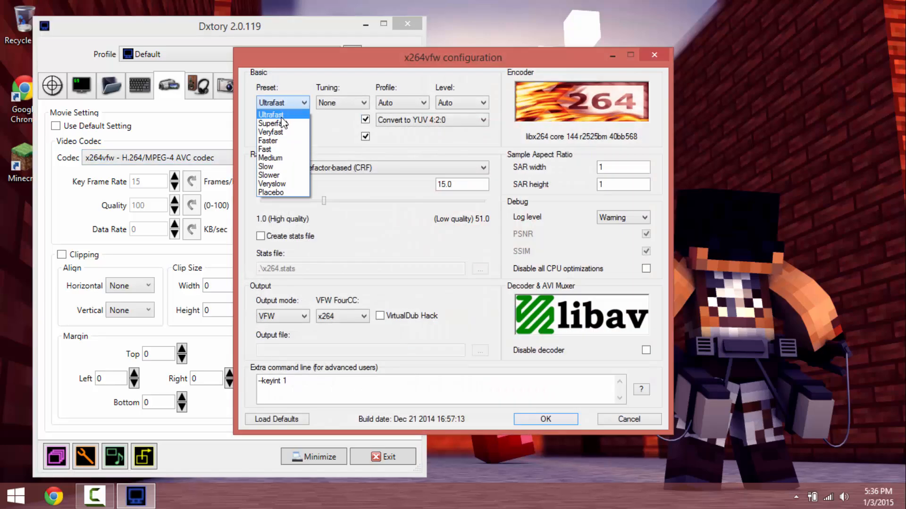
{"action": "left_click", "coordinate": [280, 114]}
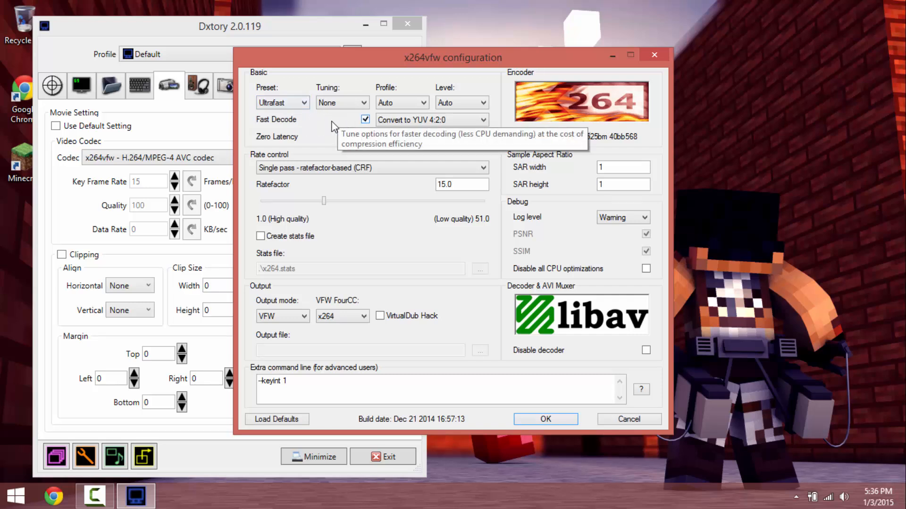
{"action": "left_click", "coordinate": [365, 137]}
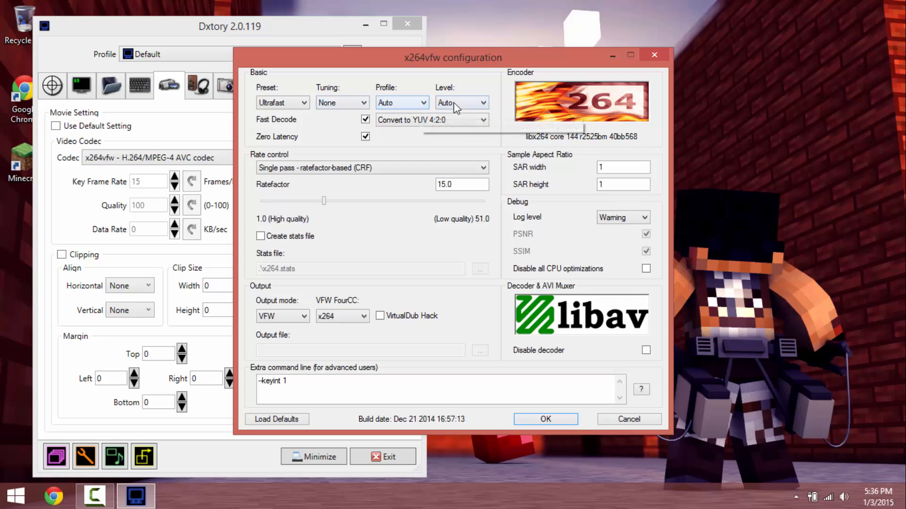
{"action": "left_click", "coordinate": [447, 119]}
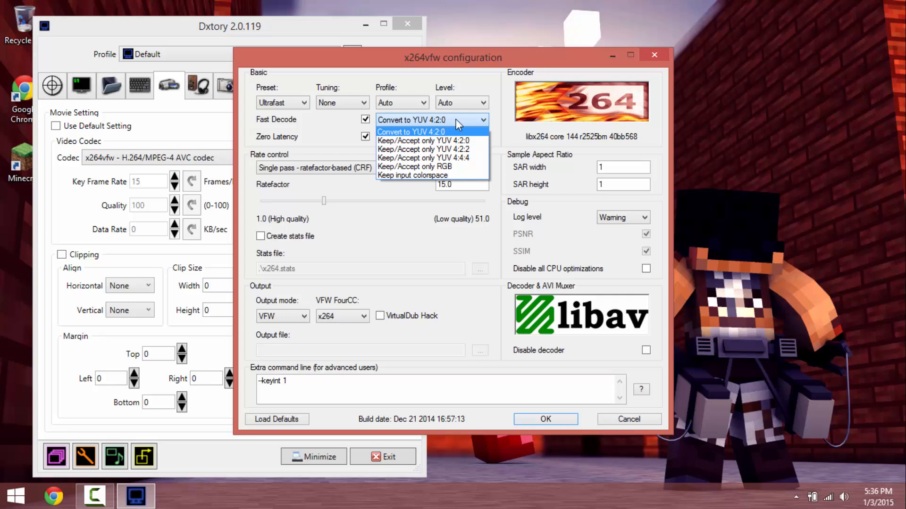
{"action": "left_click", "coordinate": [455, 119]}
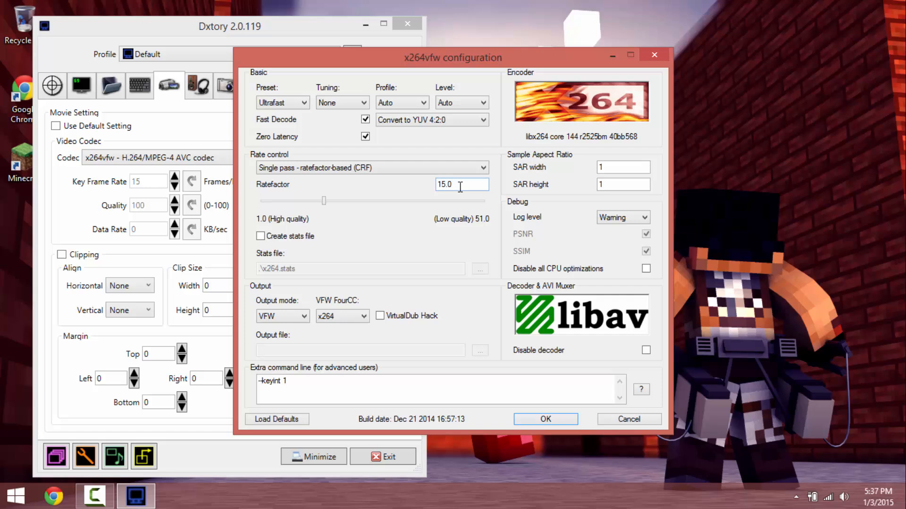
{"action": "left_click", "coordinate": [457, 185]}
{"action": "key", "text": "BackSpace"}
{"action": "key", "text": "BackSpace"}
{"action": "type", "text": "00"}
{"action": "key", "text": "BackSpace"}
{"action": "key", "text": "BackSpace"}
{"action": "key", "text": "BackSpace"}
{"action": "type", "text": "18"}
Step: Keep VFW output mode with x264 FourCC and confirm the codec configuration
{"action": "left_click", "coordinate": [289, 318]}
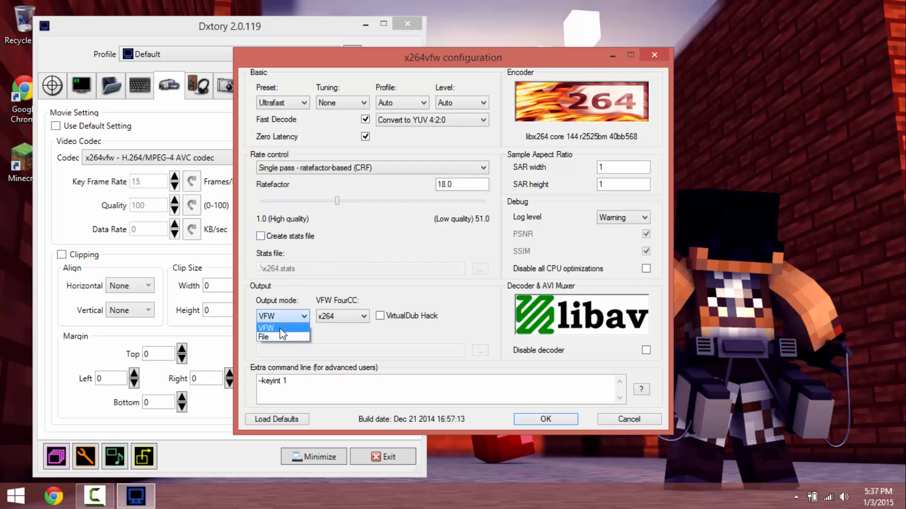
{"action": "left_click", "coordinate": [281, 329]}
{"action": "left_click", "coordinate": [343, 316]}
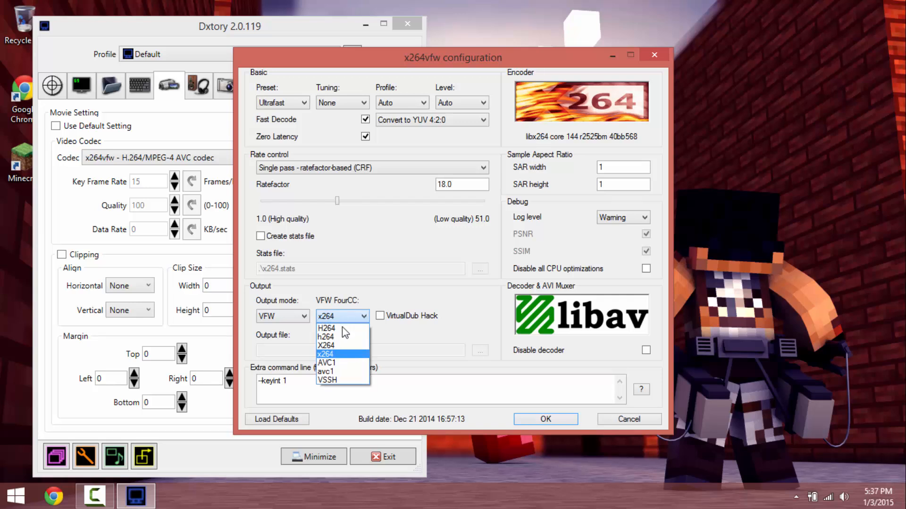
{"action": "left_click", "coordinate": [340, 360]}
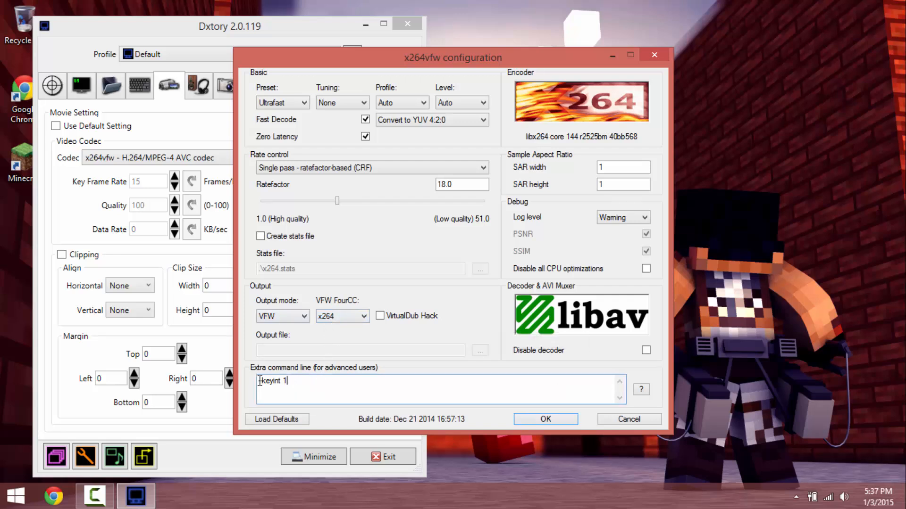
{"action": "double_click", "coordinate": [294, 380]}
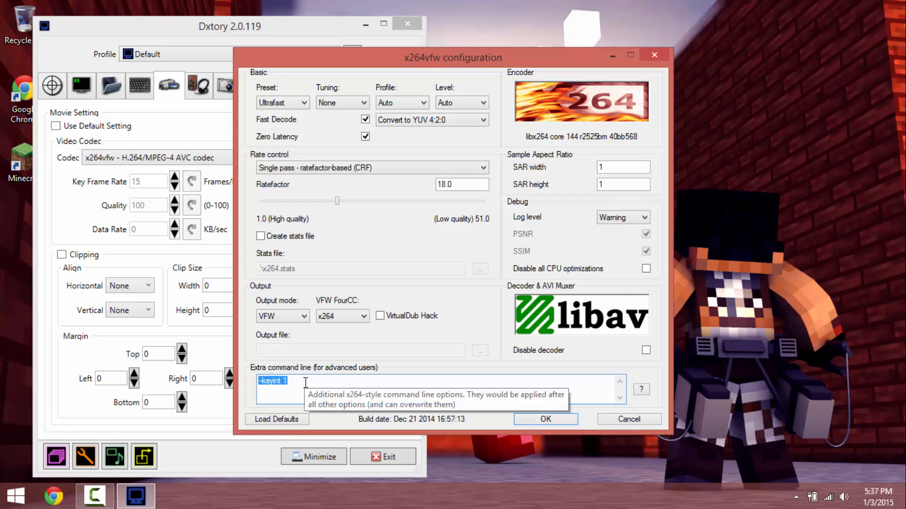
{"action": "left_click", "coordinate": [285, 381]}
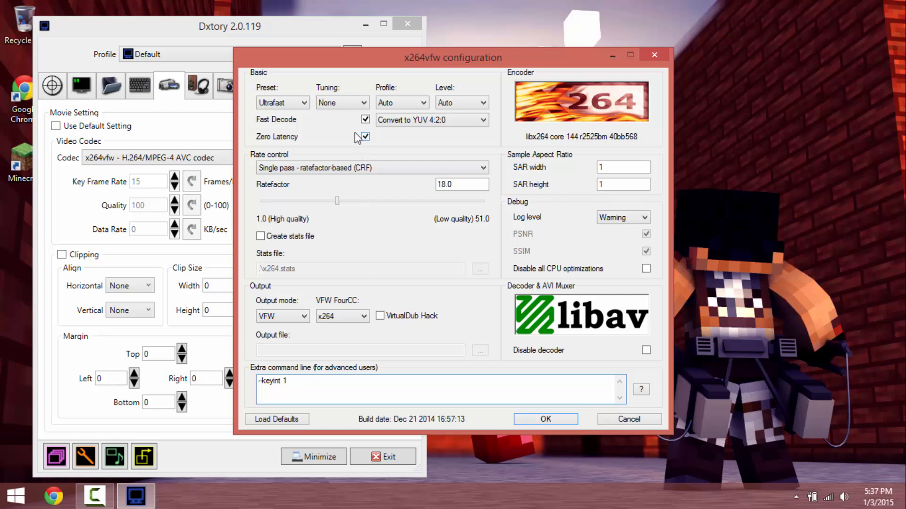
{"action": "left_click", "coordinate": [552, 421]}
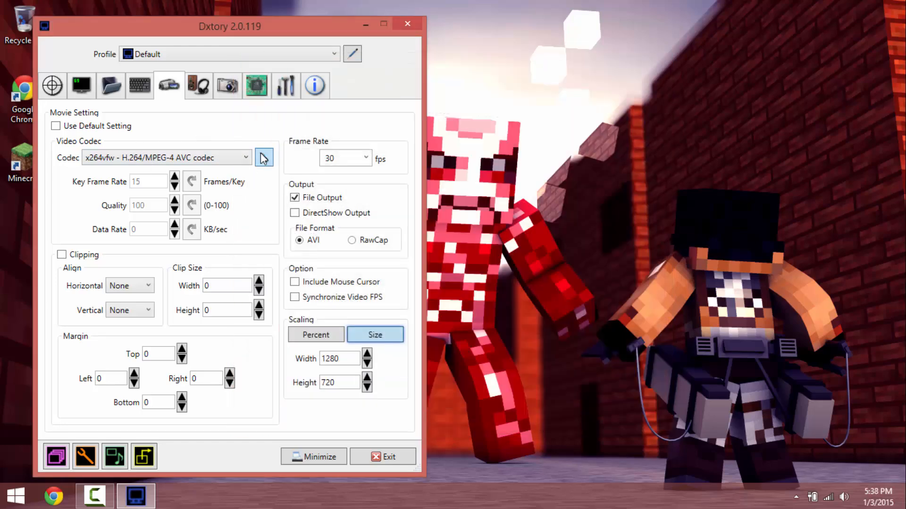
{"action": "left_click", "coordinate": [263, 157]}
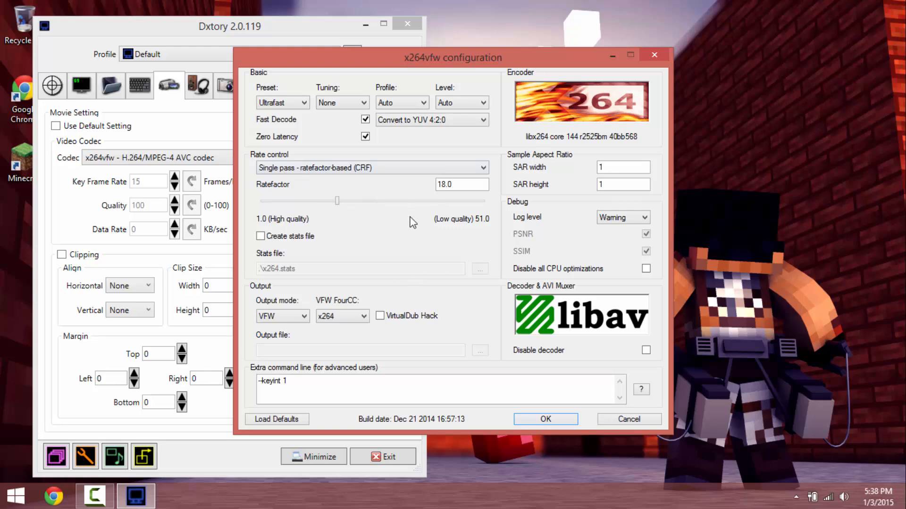
{"action": "key", "text": "Return"}
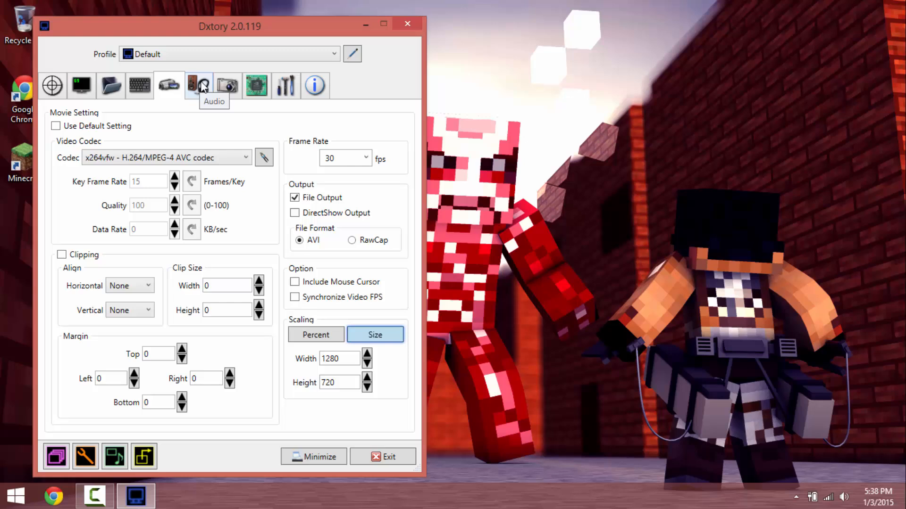
Step: Set the microphone audio track to LAME MP3 at 48000 Hz, 320 kbps stereo
{"action": "left_click", "coordinate": [203, 86]}
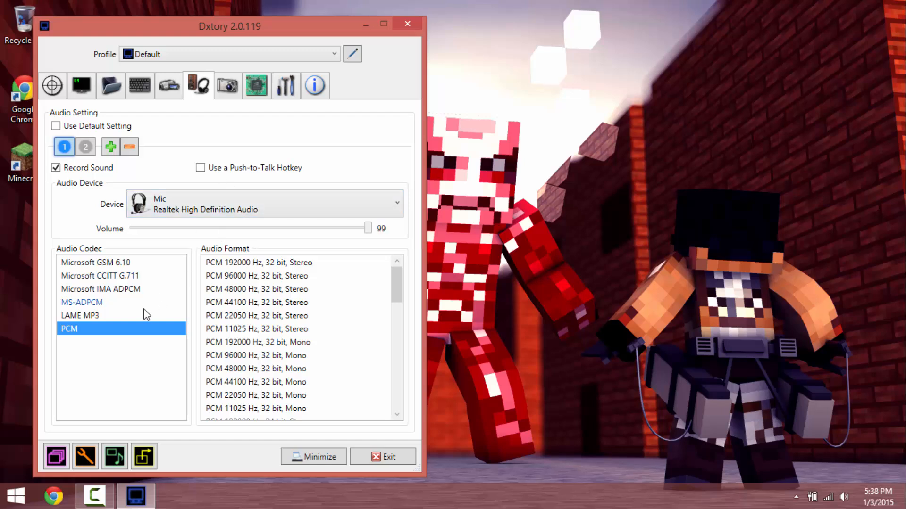
{"action": "left_click", "coordinate": [125, 316]}
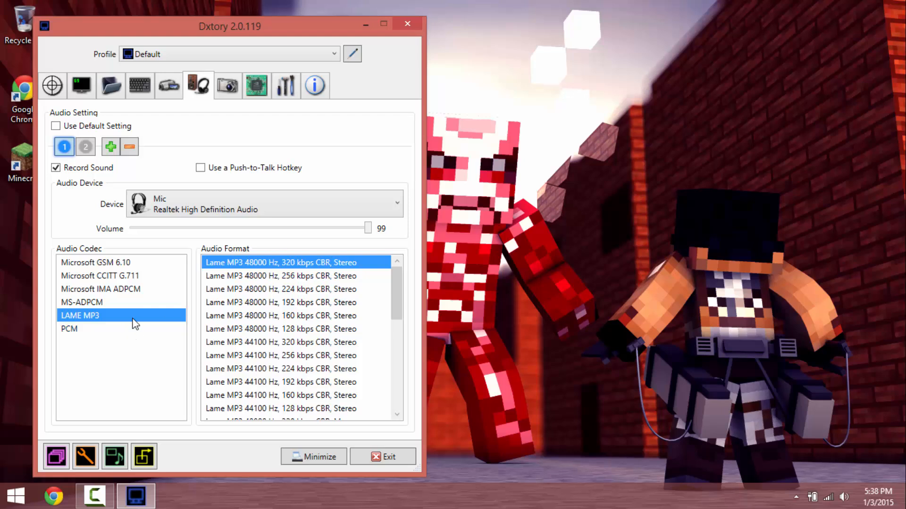
{"action": "scroll", "coordinate": [277, 320], "scroll_direction": "down", "scroll_amount": 3}
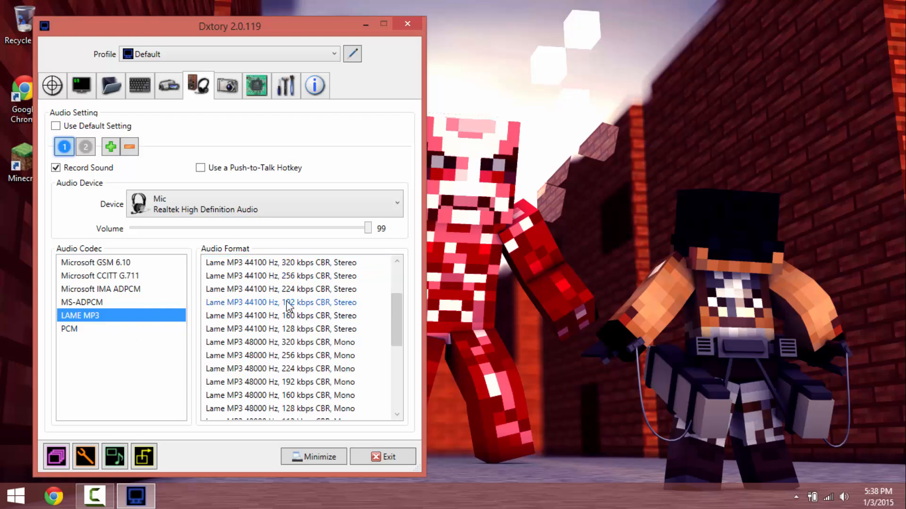
{"action": "scroll", "coordinate": [276, 311], "scroll_direction": "up", "scroll_amount": 3}
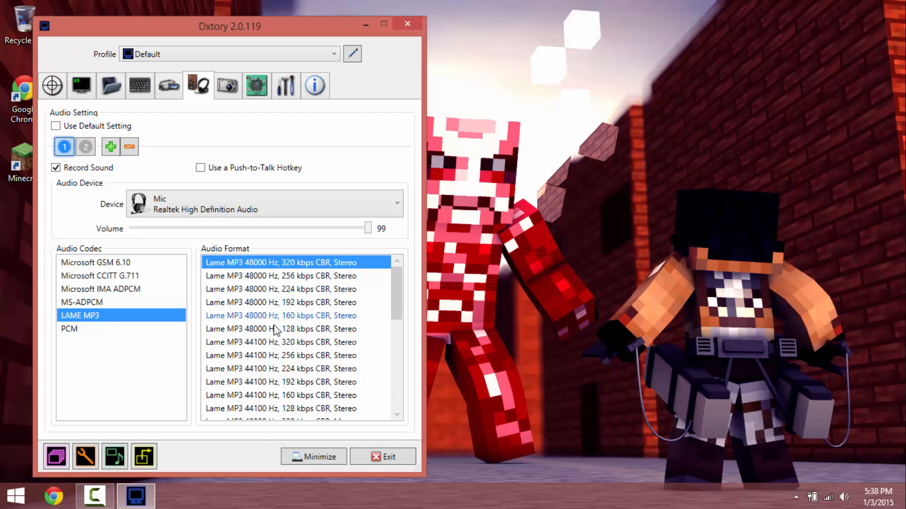
{"action": "left_click", "coordinate": [15, 497]}
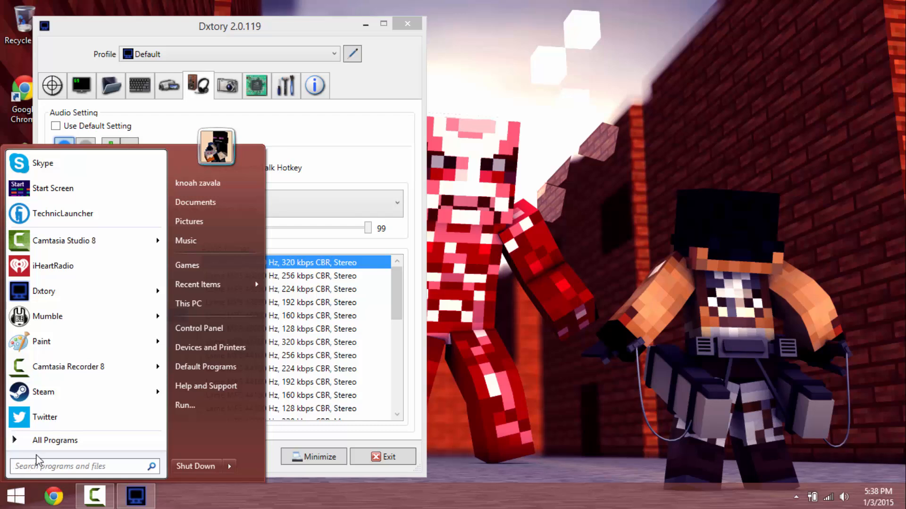
{"action": "type", "text": "sound"}
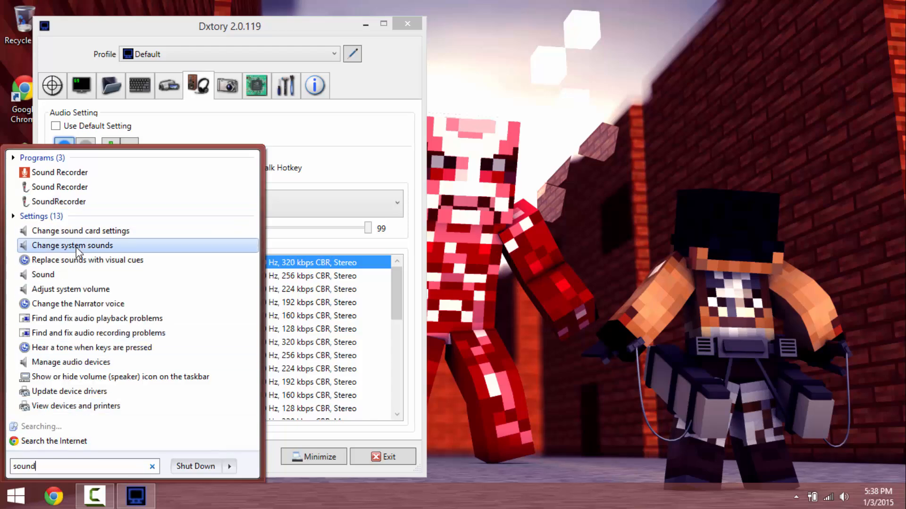
Step: In Windows Sound settings, view the Speakers' default format (24 bit, 48000 Hz)
{"action": "left_click", "coordinate": [42, 274]}
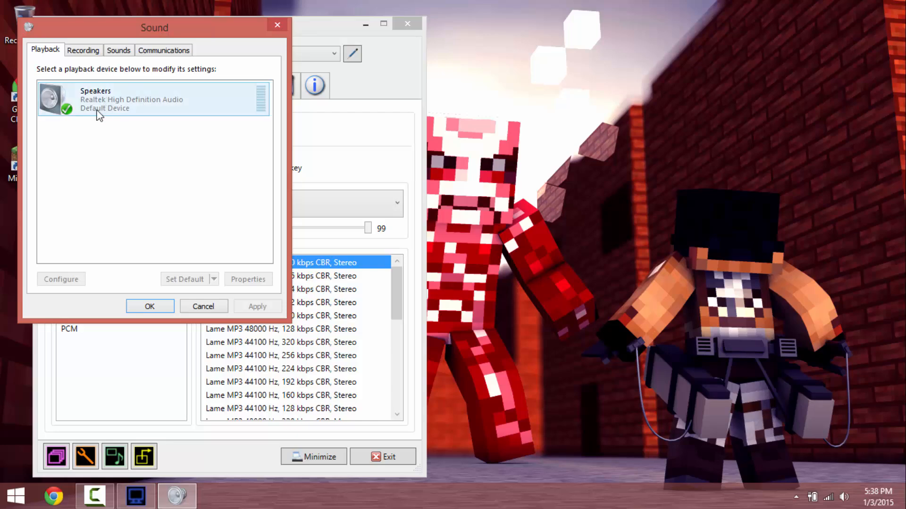
{"action": "left_click", "coordinate": [99, 107]}
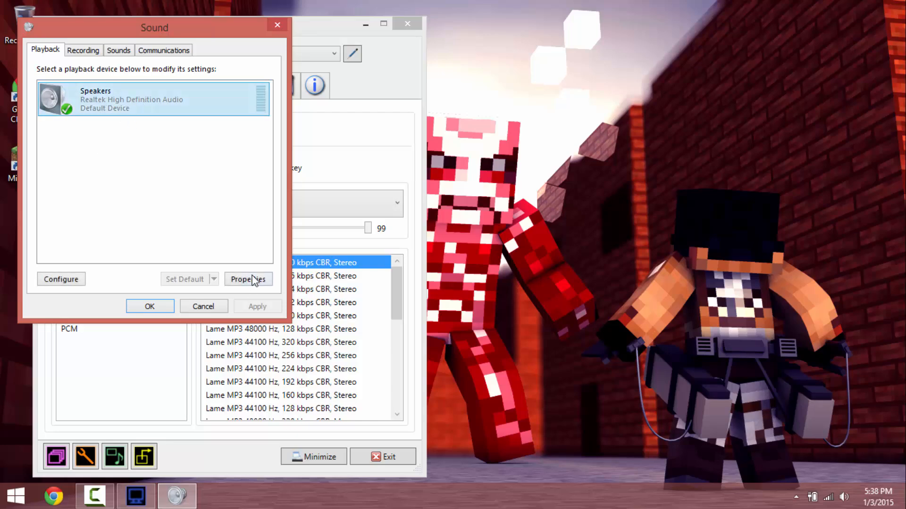
{"action": "left_click", "coordinate": [247, 279]}
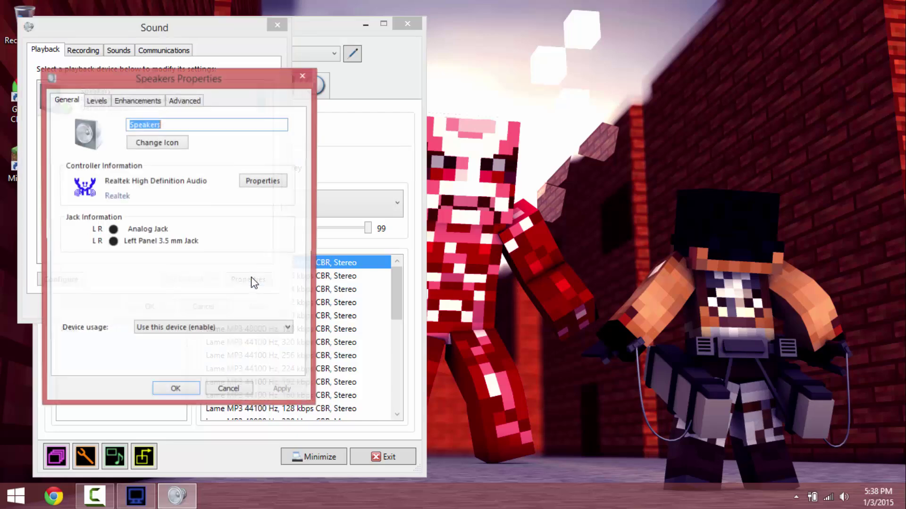
{"action": "left_click", "coordinate": [185, 100]}
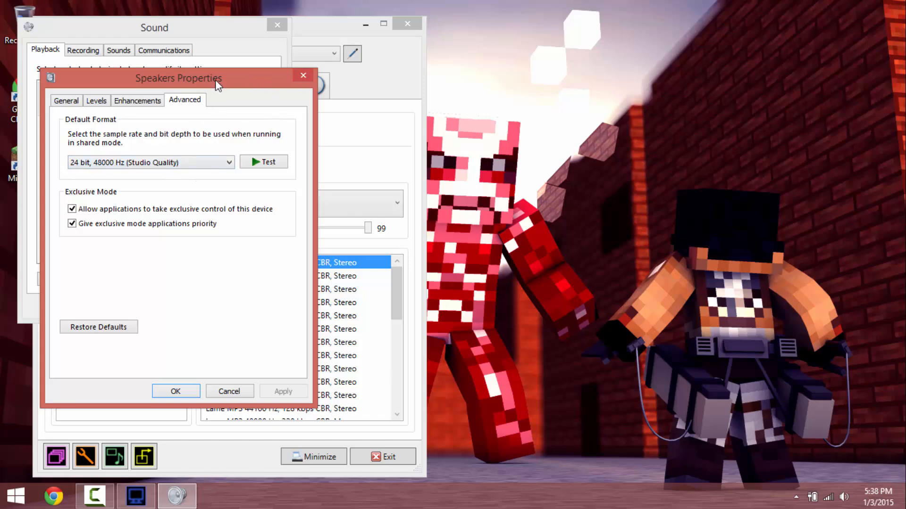
Step: Close the speakers' properties and view the recording devices list
{"action": "left_click_drag", "start_coordinate": [216, 80], "coordinate": [678, 83]}
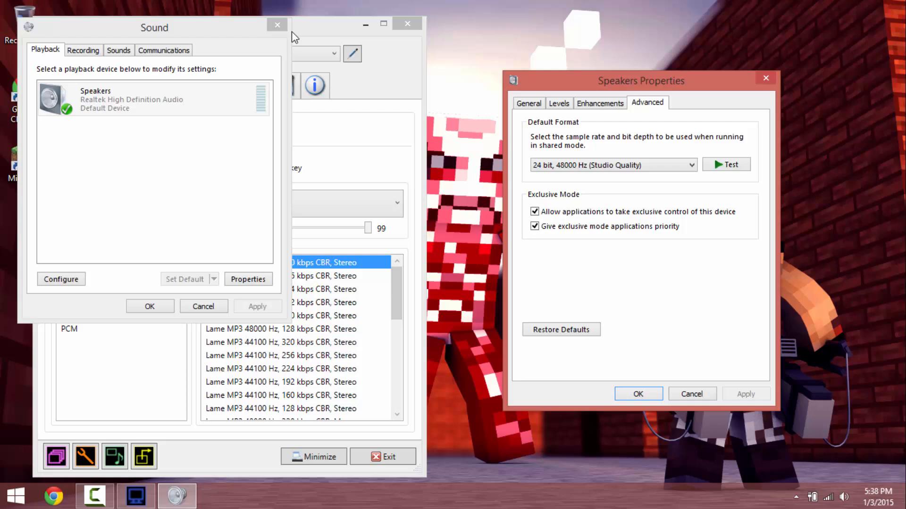
{"action": "left_click_drag", "start_coordinate": [711, 83], "coordinate": [269, 59]}
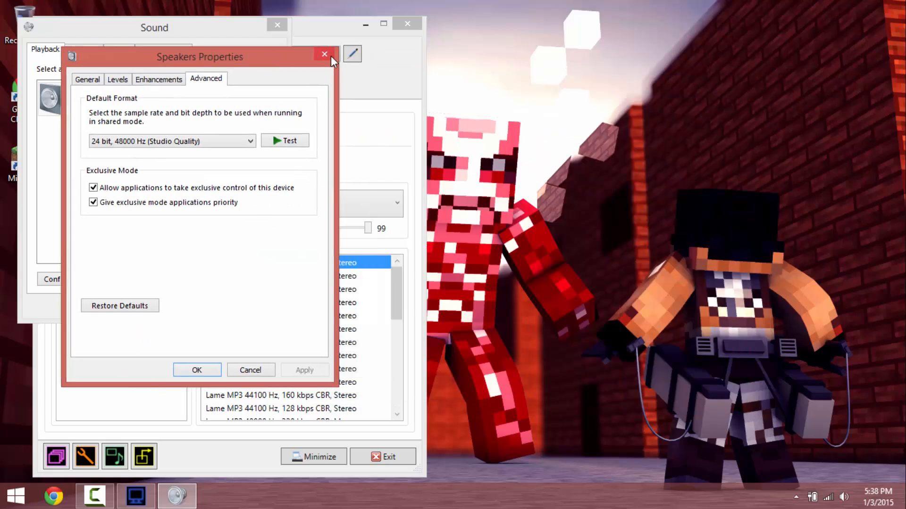
{"action": "left_click", "coordinate": [324, 56]}
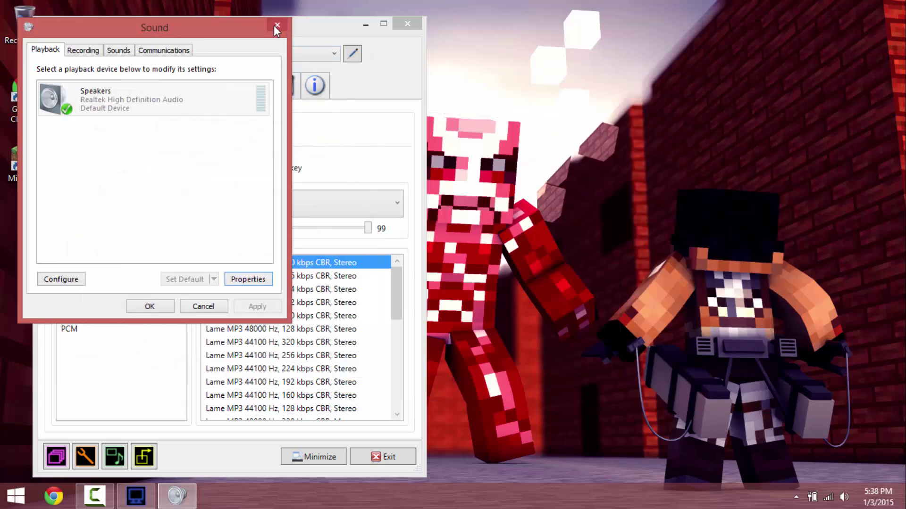
{"action": "left_click", "coordinate": [82, 51]}
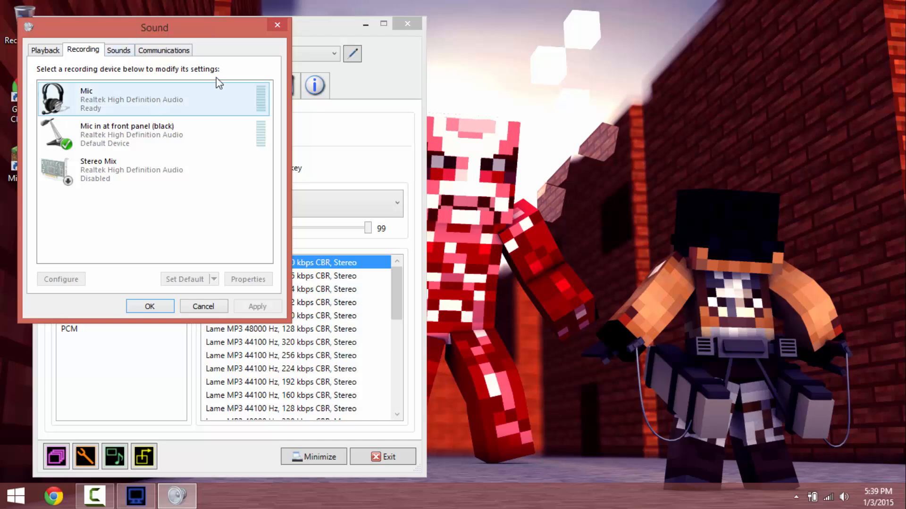
Step: Keep the second (speakers) audio track on PCM 48000 Hz 16-bit stereo after trying LAME MP3
{"action": "left_click", "coordinate": [278, 25]}
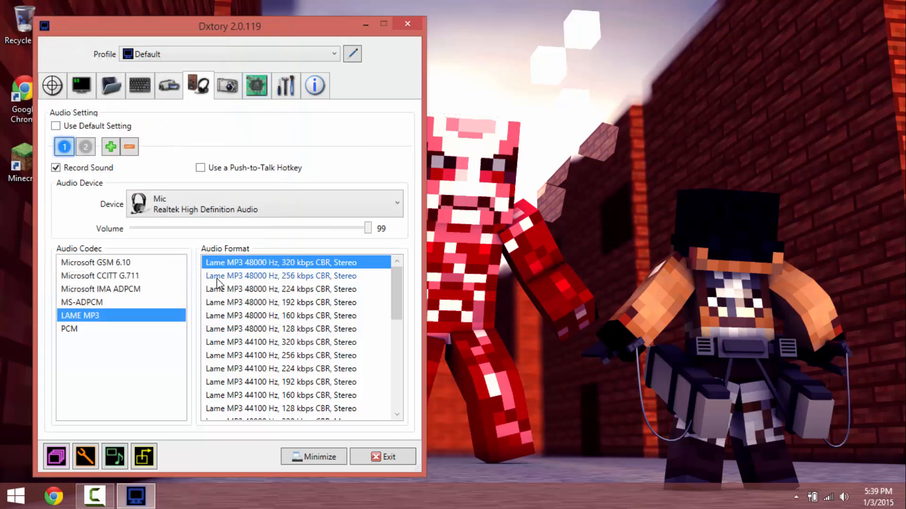
{"action": "left_click", "coordinate": [85, 147]}
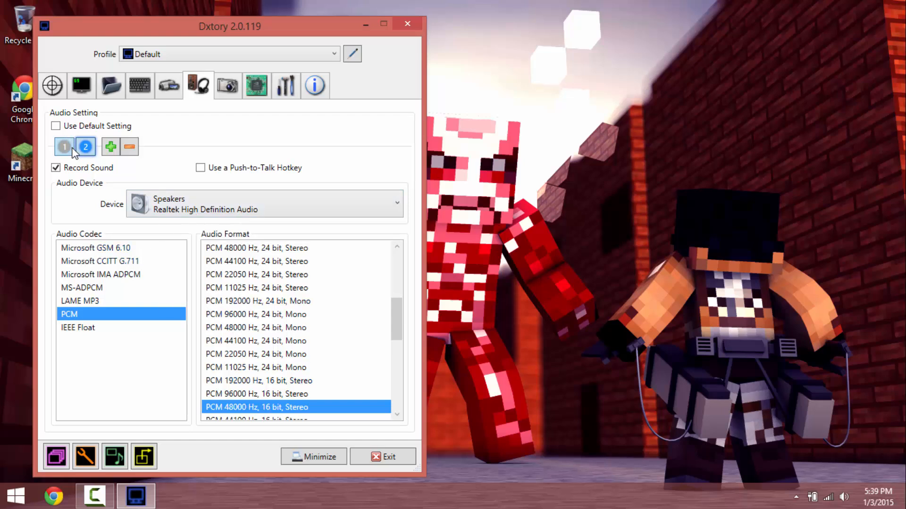
{"action": "left_click", "coordinate": [117, 301]}
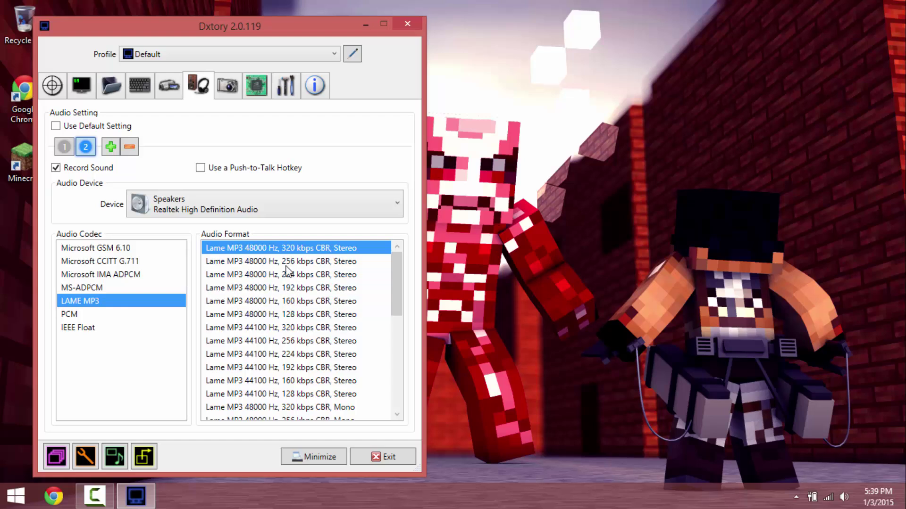
{"action": "left_click", "coordinate": [71, 314]}
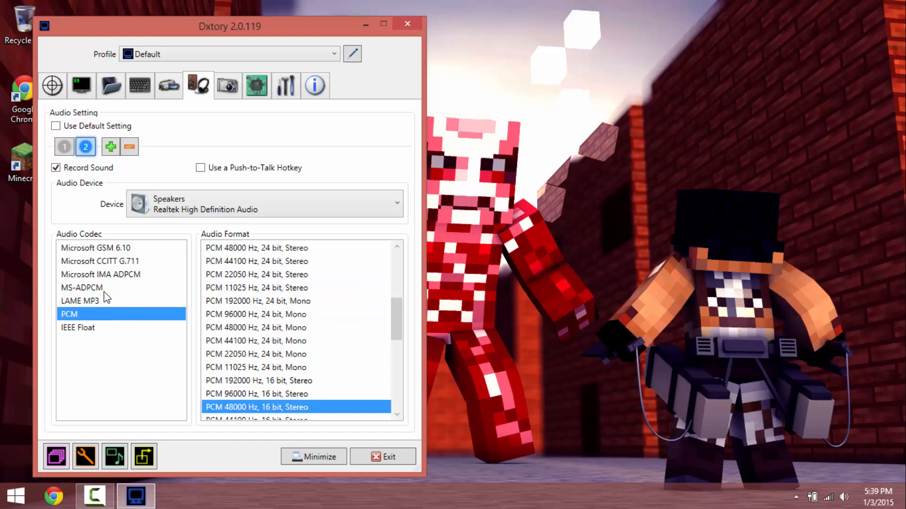
{"action": "left_click", "coordinate": [84, 147]}
{"action": "left_click", "coordinate": [227, 86]}
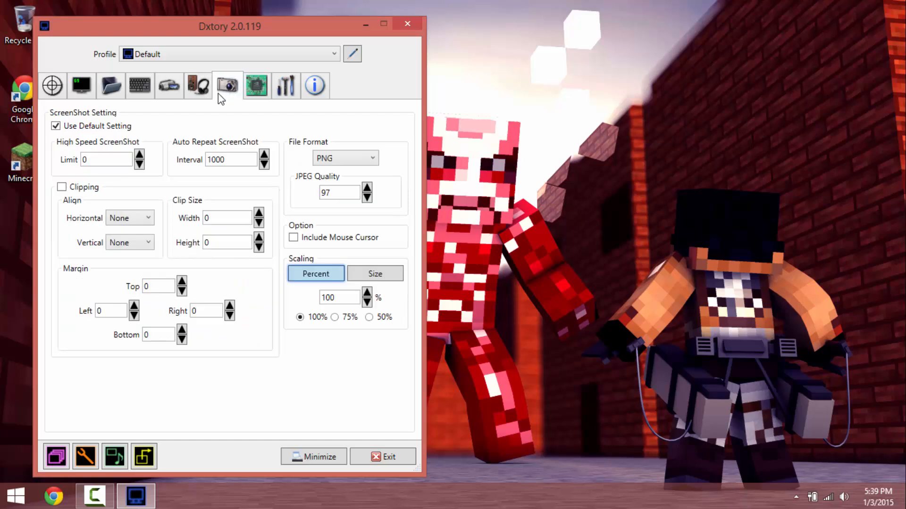
Step: Review the advanced capture options, keeping processing threads at 1, then show global settings
{"action": "left_click", "coordinate": [254, 87]}
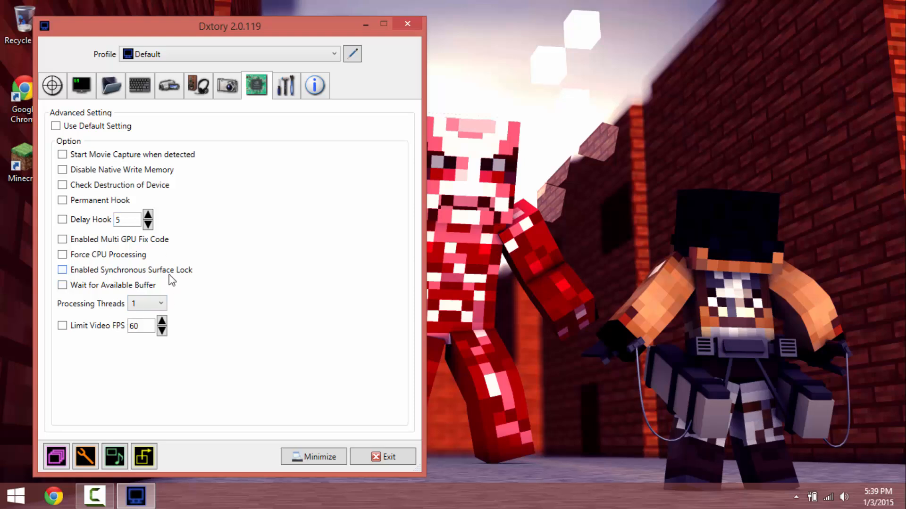
{"action": "mouse_move", "coordinate": [147, 303]}
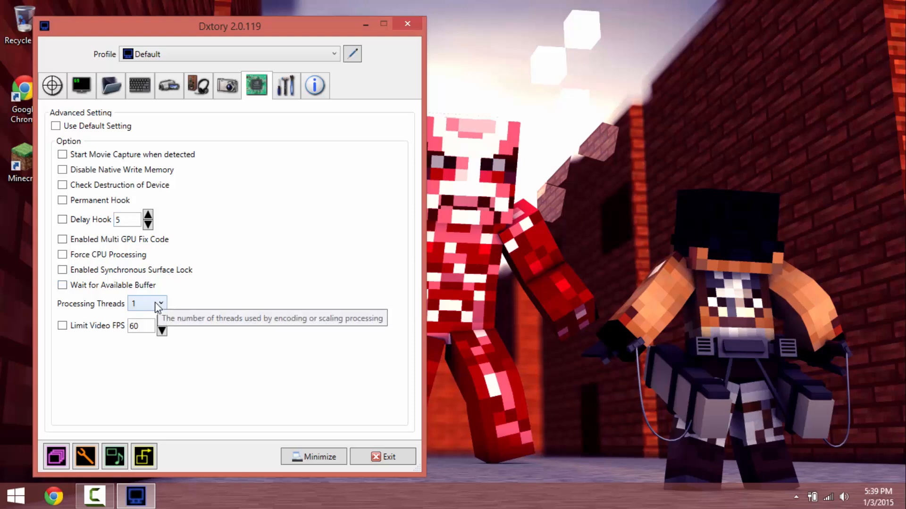
{"action": "left_click", "coordinate": [155, 302]}
{"action": "left_click", "coordinate": [151, 319]}
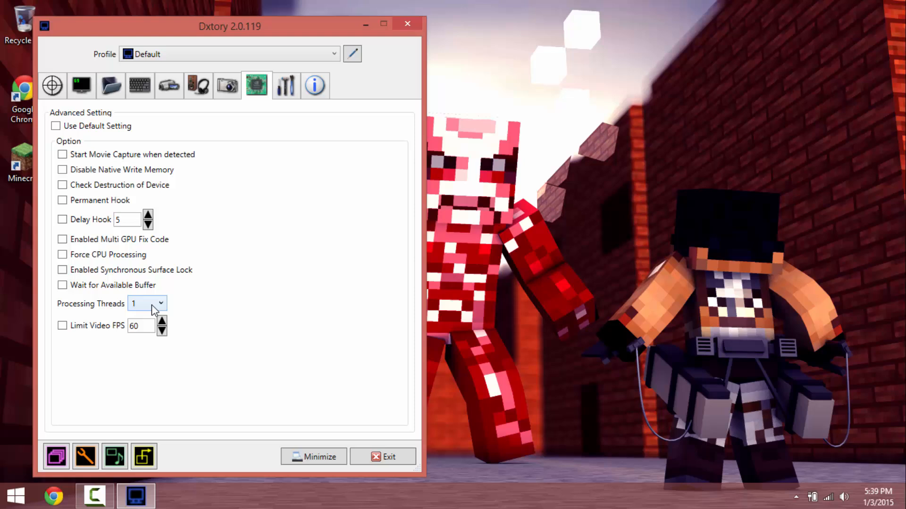
{"action": "left_click", "coordinate": [156, 305]}
{"action": "left_click", "coordinate": [155, 305]}
{"action": "left_click", "coordinate": [156, 304]}
{"action": "left_click", "coordinate": [285, 91]}
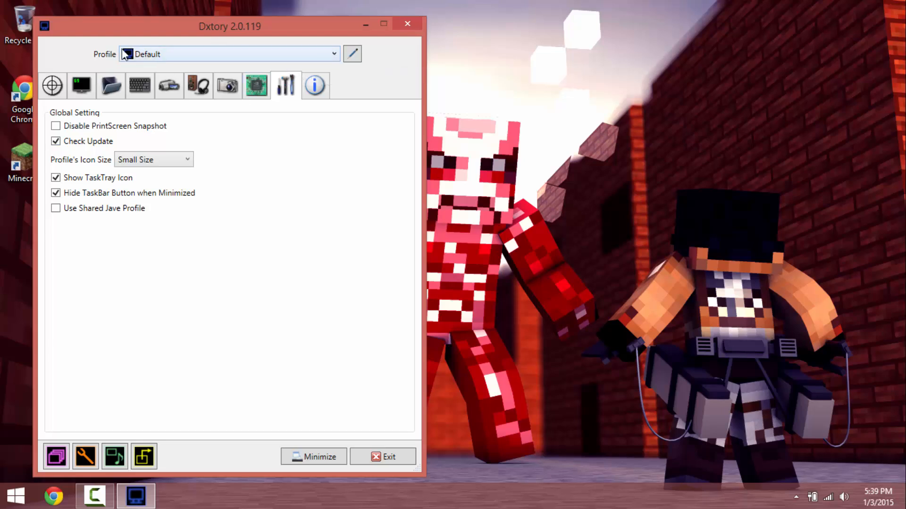
Step: Try the Large profile icon size, then keep it at Small Size
{"action": "left_click", "coordinate": [178, 165]}
{"action": "left_click", "coordinate": [154, 196]}
{"action": "left_click", "coordinate": [168, 164]}
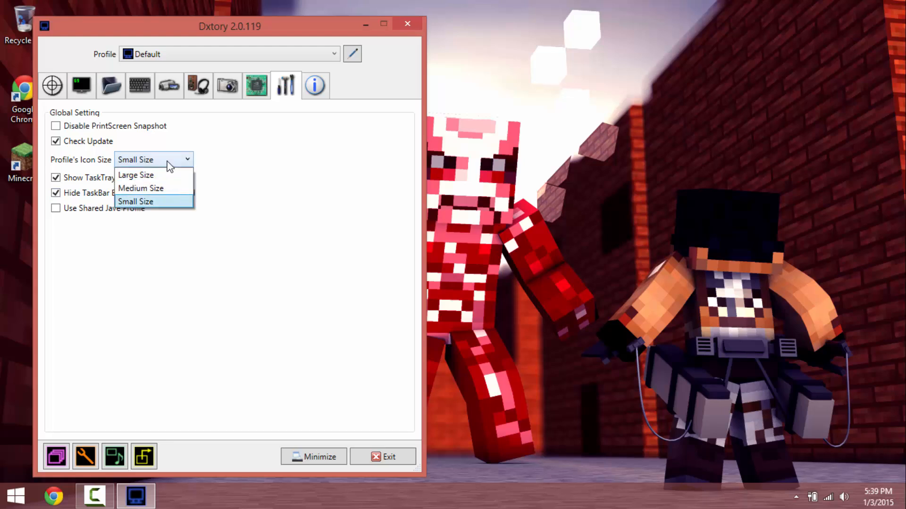
{"action": "left_click", "coordinate": [169, 165]}
{"action": "left_click", "coordinate": [142, 174]}
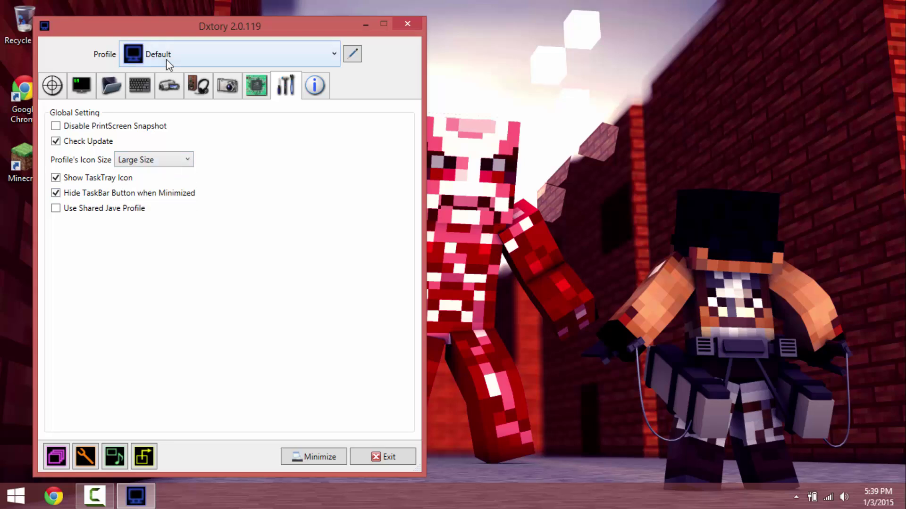
{"action": "left_click", "coordinate": [155, 160]}
{"action": "left_click", "coordinate": [148, 208]}
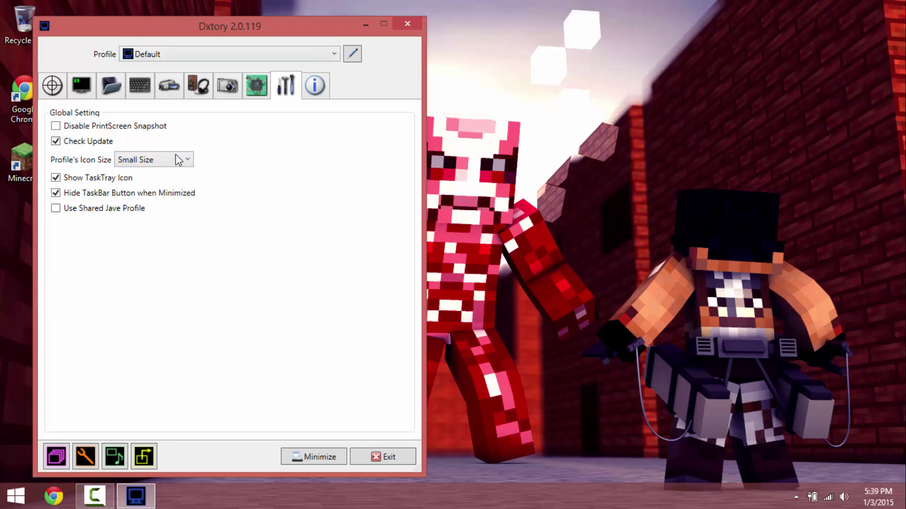
Step: Tour the about, overlay and folder pages, return to Target, and bring up Camtasia's controls
{"action": "left_click", "coordinate": [316, 85]}
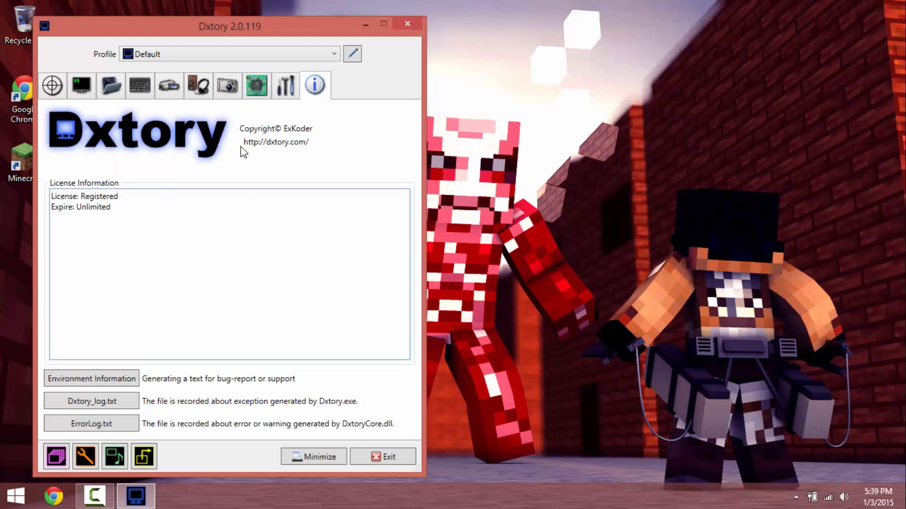
{"action": "left_click", "coordinate": [53, 86]}
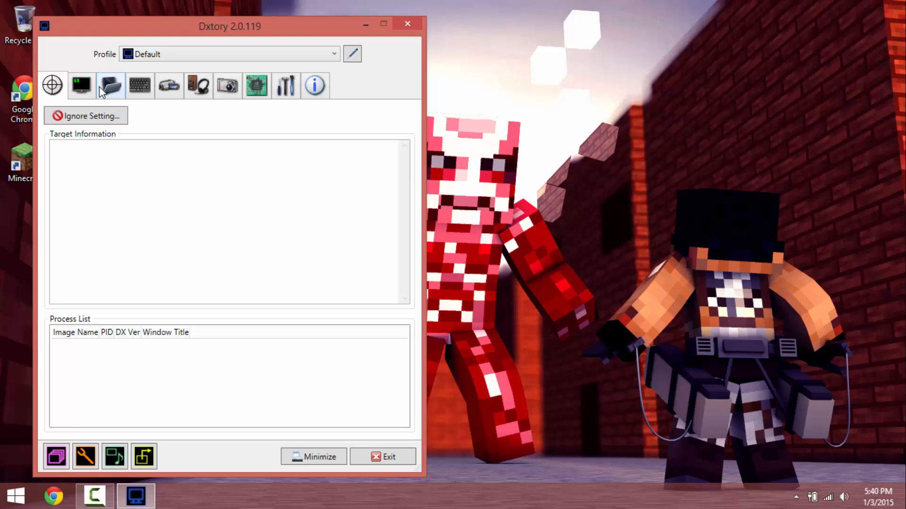
{"action": "left_click", "coordinate": [82, 85]}
{"action": "left_click", "coordinate": [113, 83]}
{"action": "left_click", "coordinate": [81, 86]}
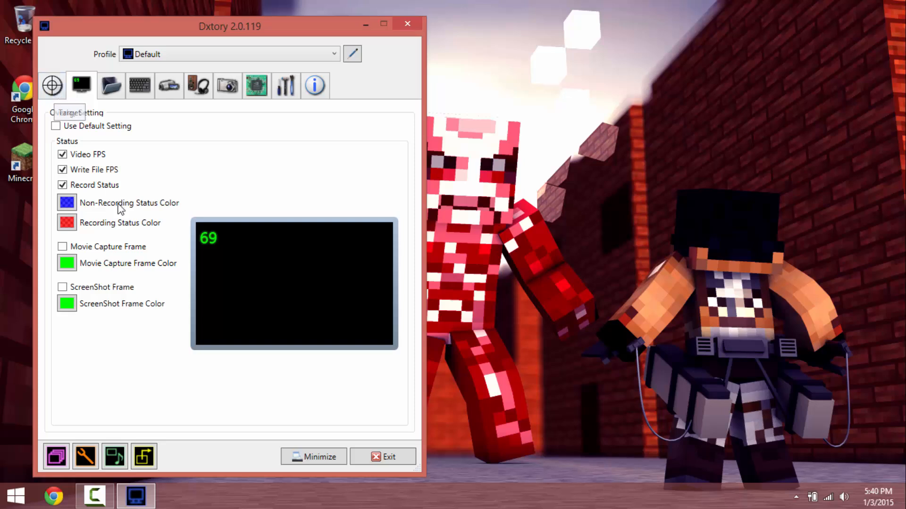
{"action": "left_click", "coordinate": [59, 89]}
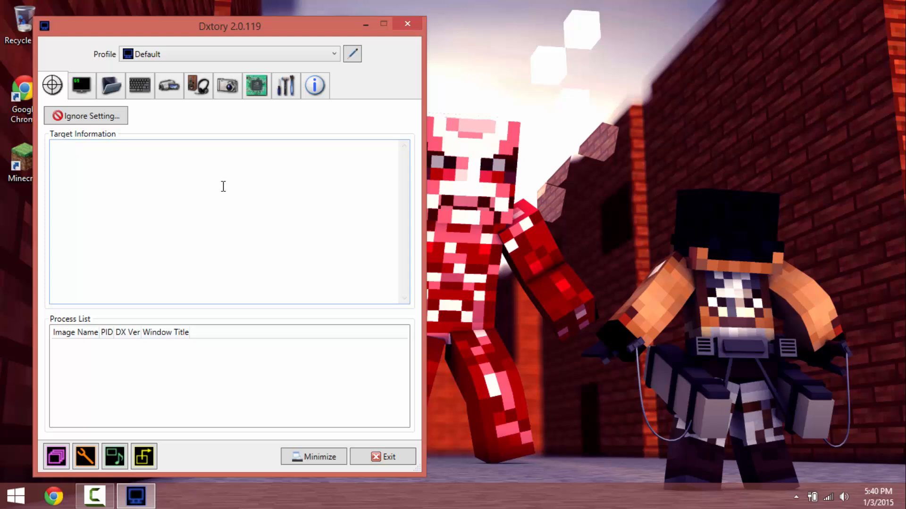
{"action": "left_click", "coordinate": [96, 496]}
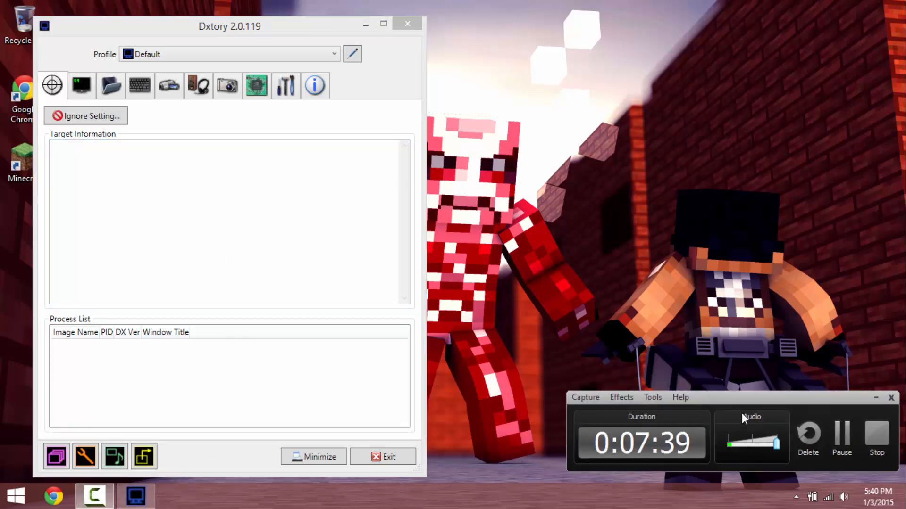